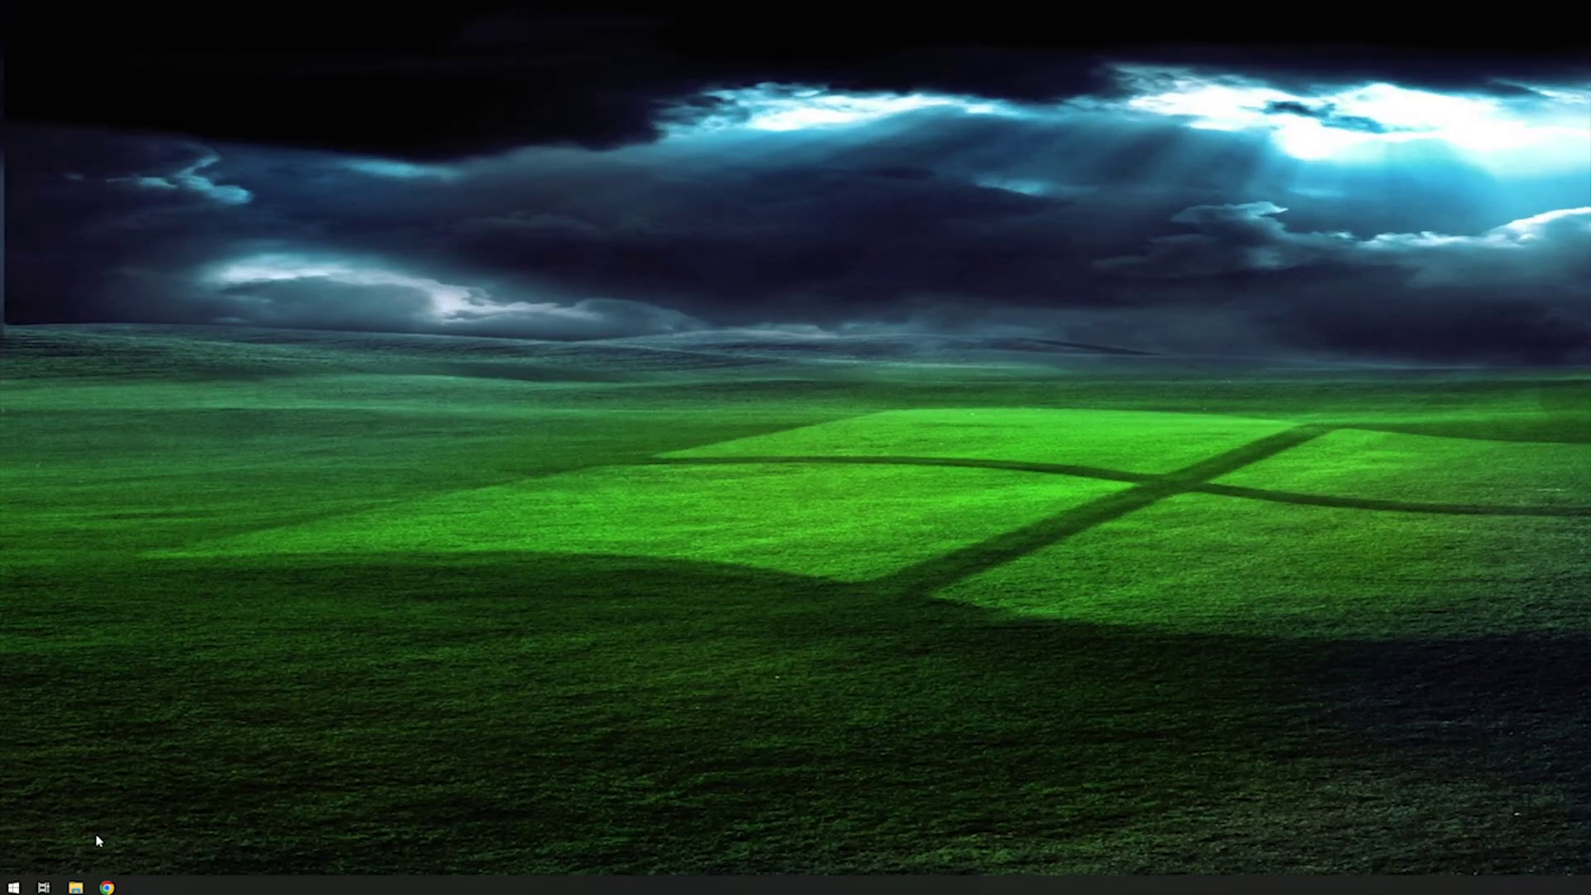
Step: Launch Unigine Heaven Benchmark from the Start menu and move its launcher to the top-right corner
left_click(13, 887)
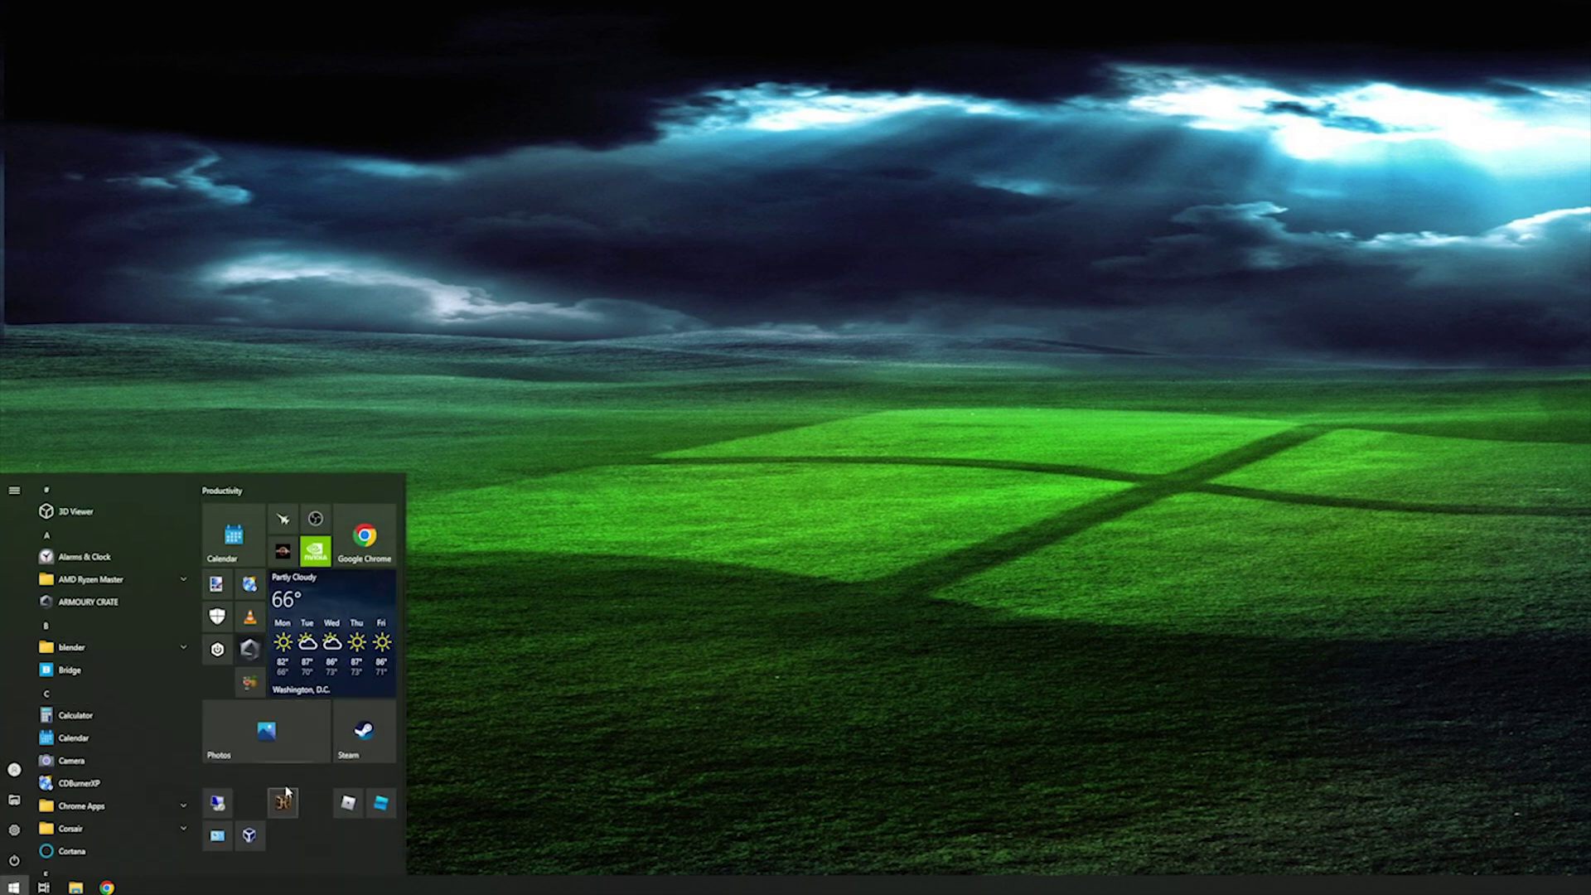
left_click(282, 801)
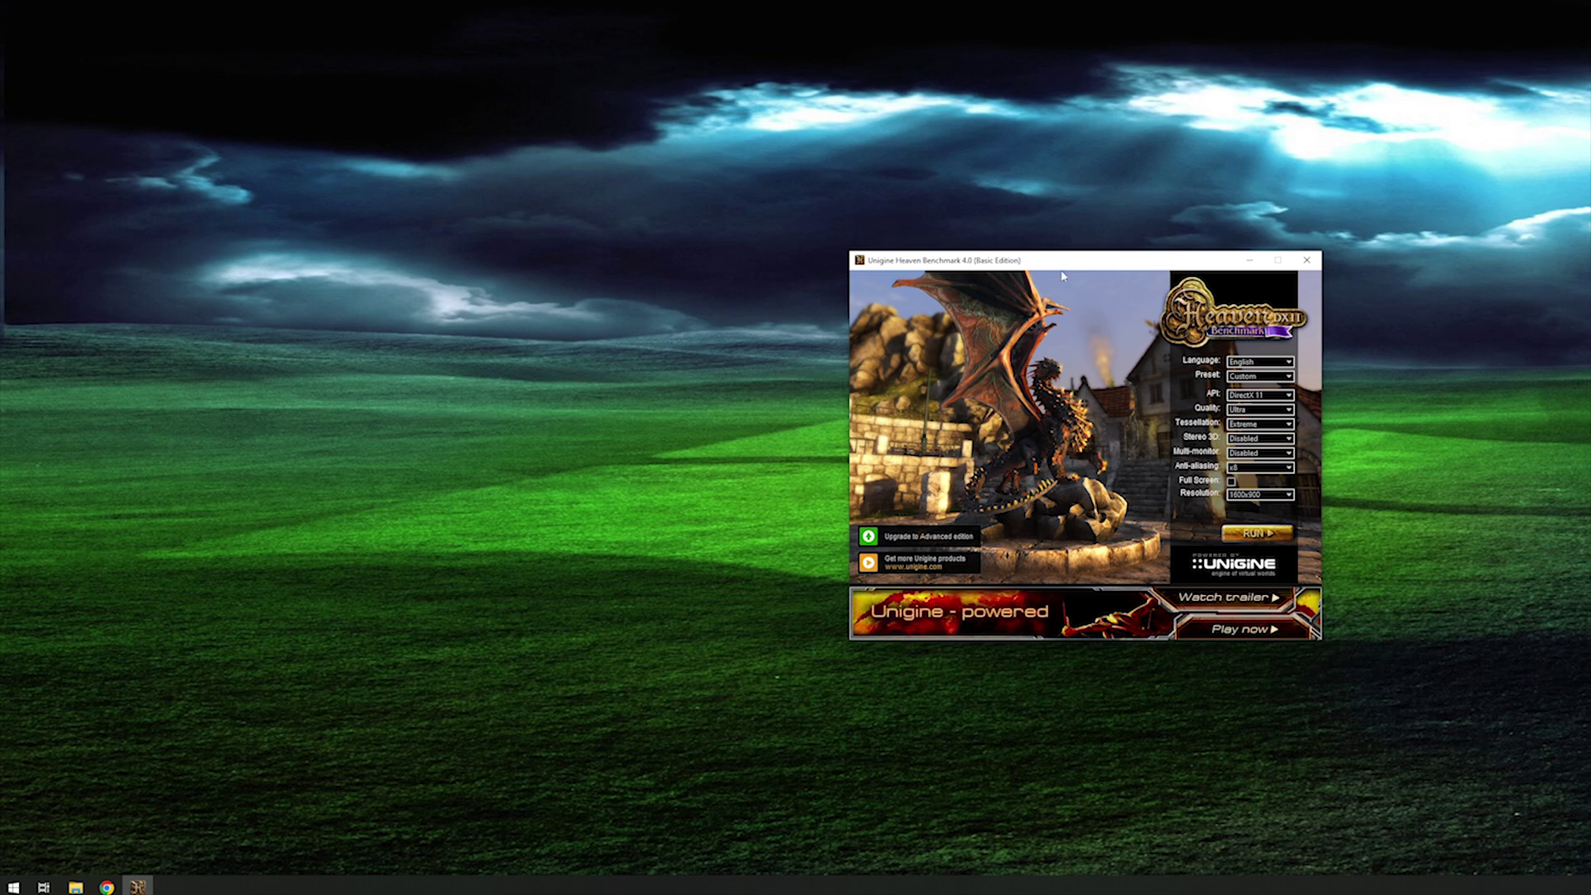
left_click_drag(1065, 264, 1277, 55)
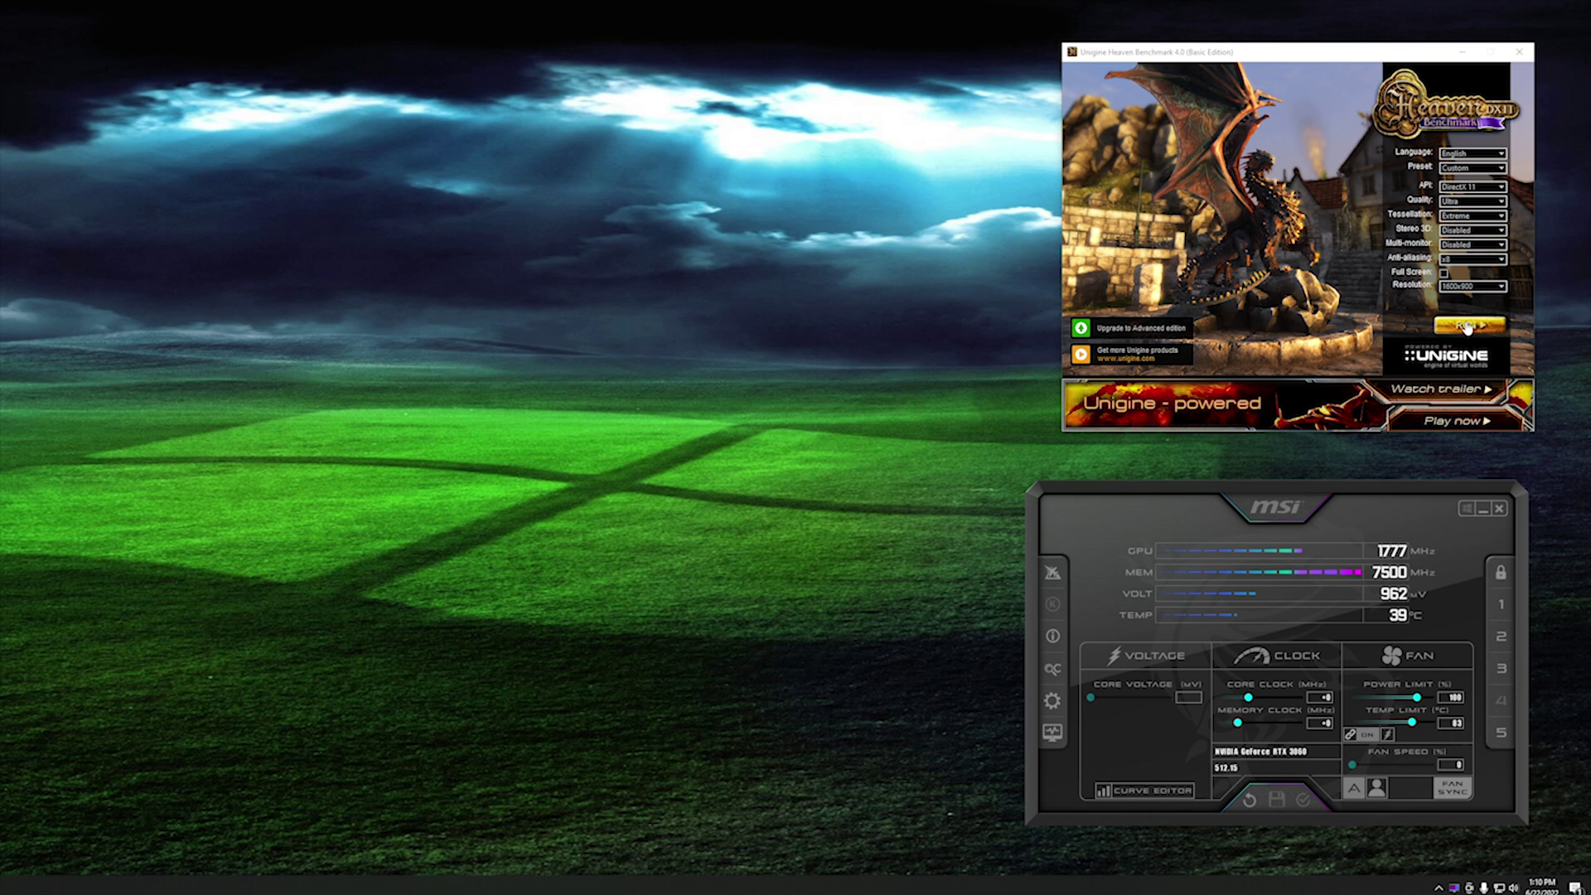
Step: Run the Heaven benchmark at Ultra quality and Extreme tessellation to put the GPU under load
left_click(1466, 327)
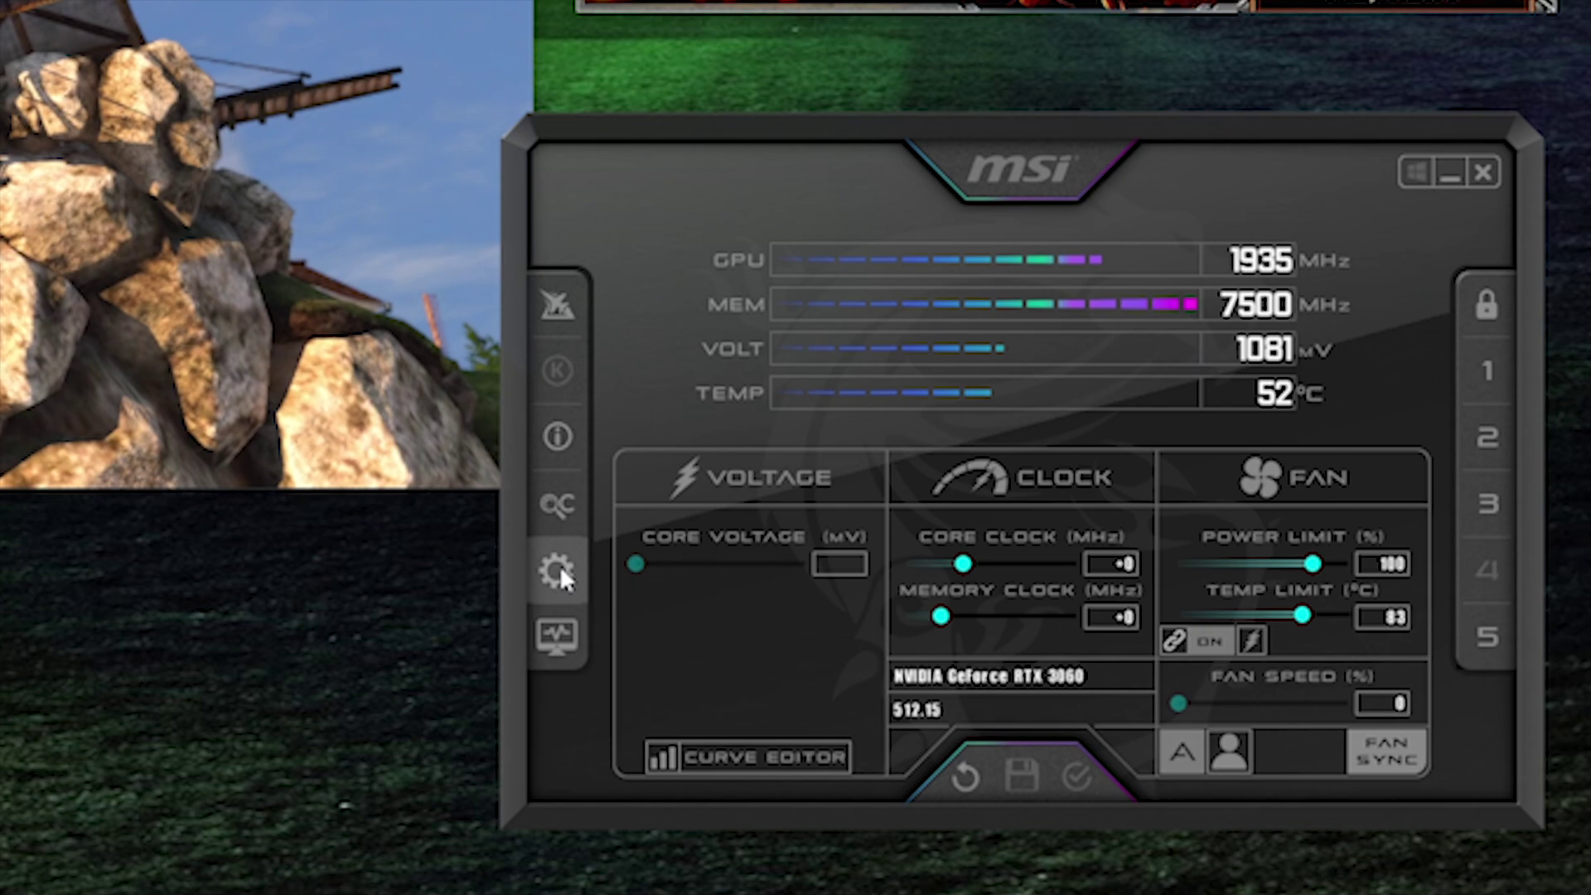
left_click(561, 565)
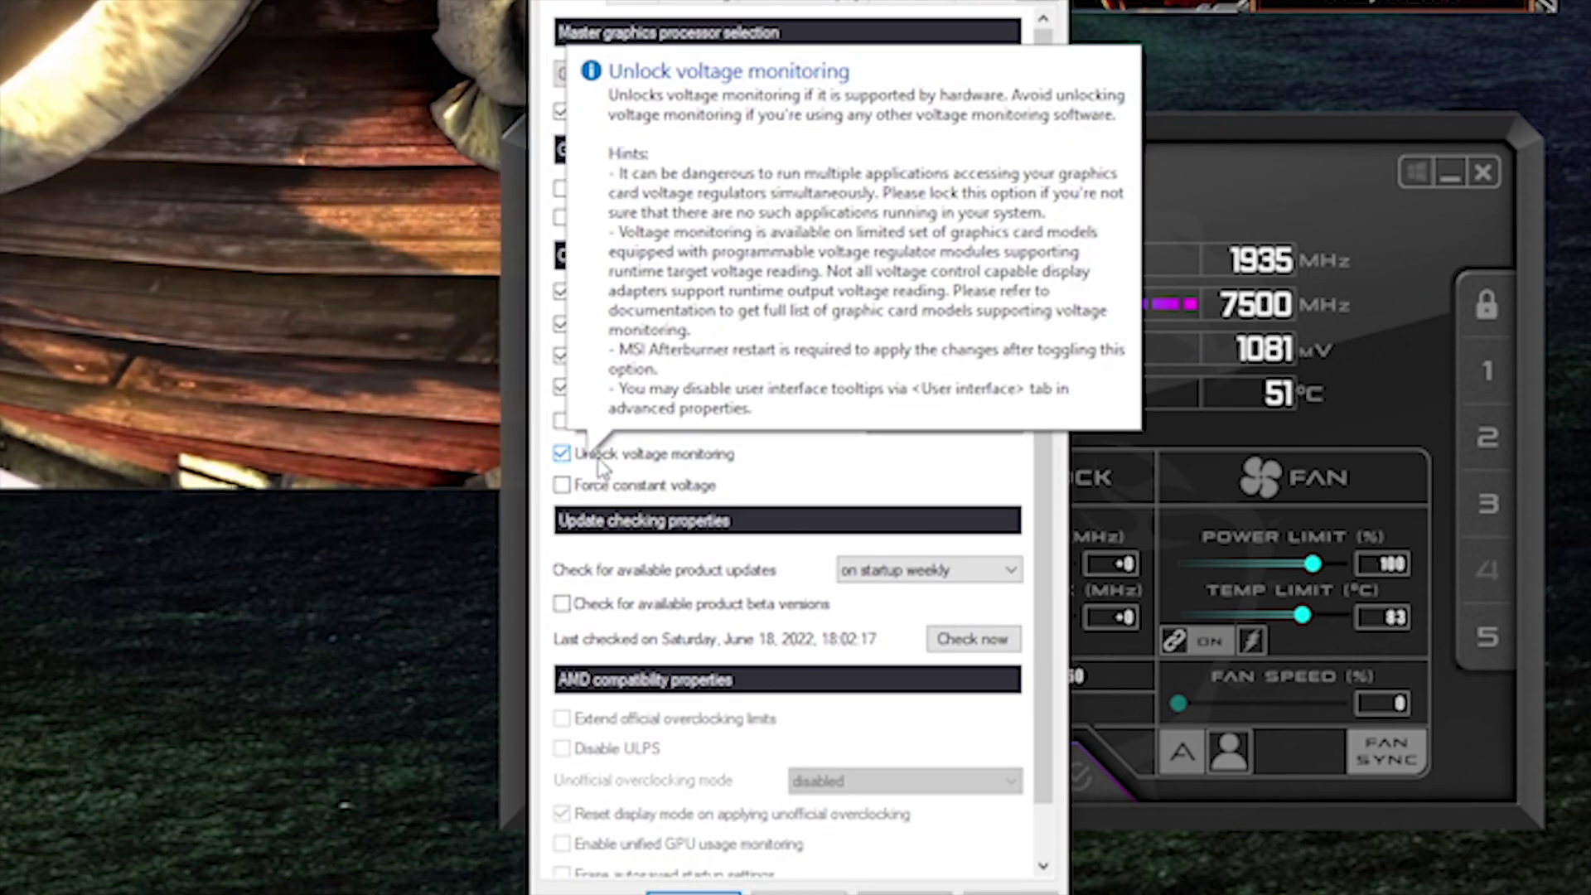
mouse_move(713, 464)
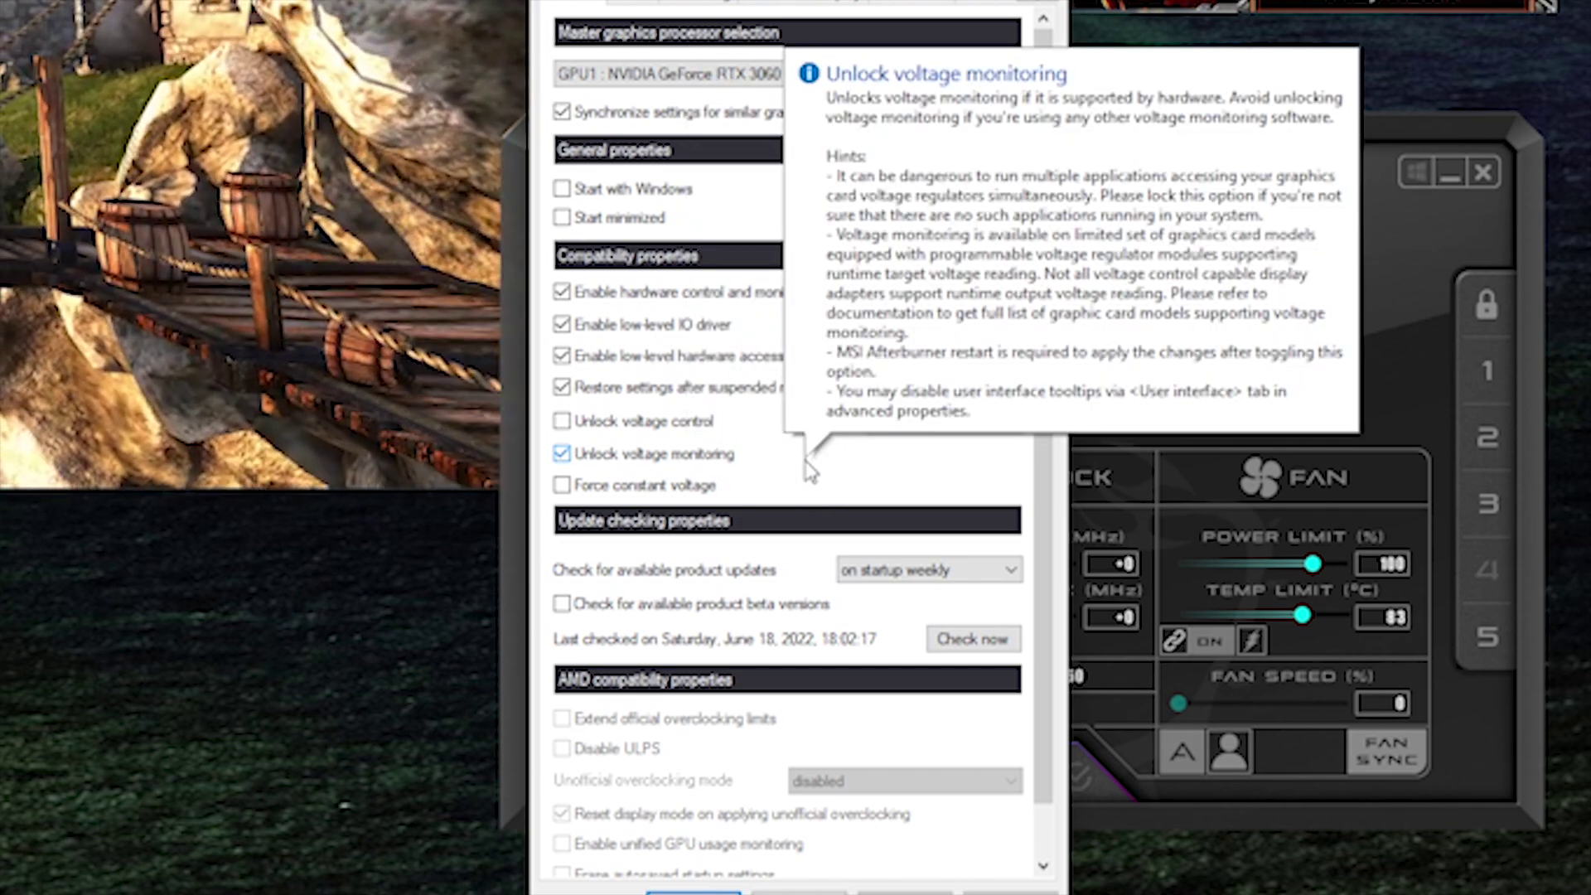
left_click(693, 891)
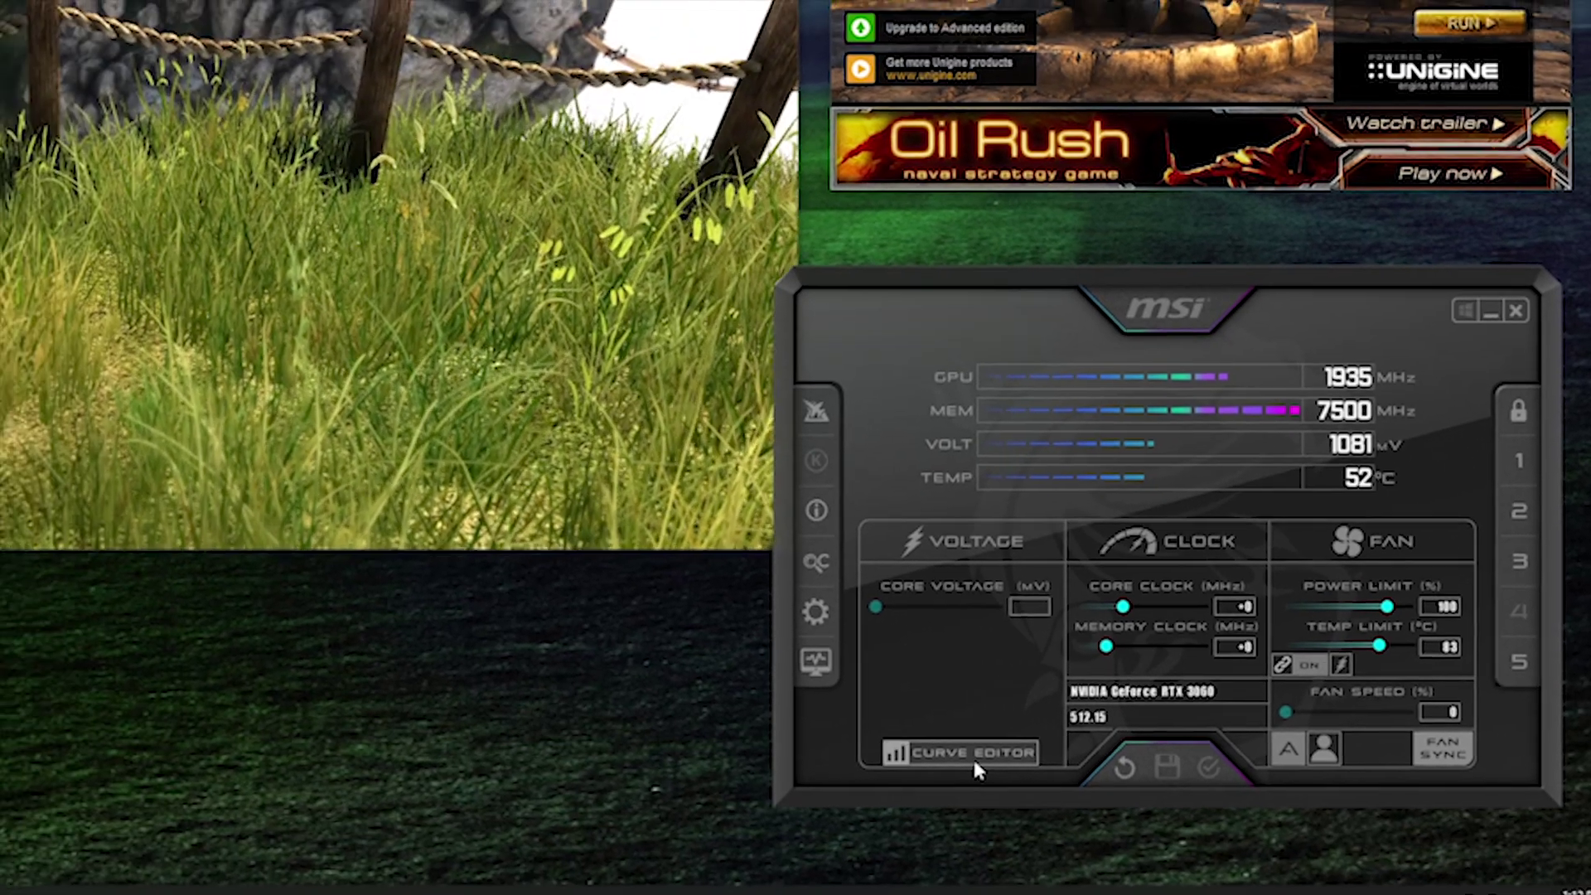
Step: Open Afterburner's voltage/frequency curve editor and select the 1000 mV point
left_click(898, 757)
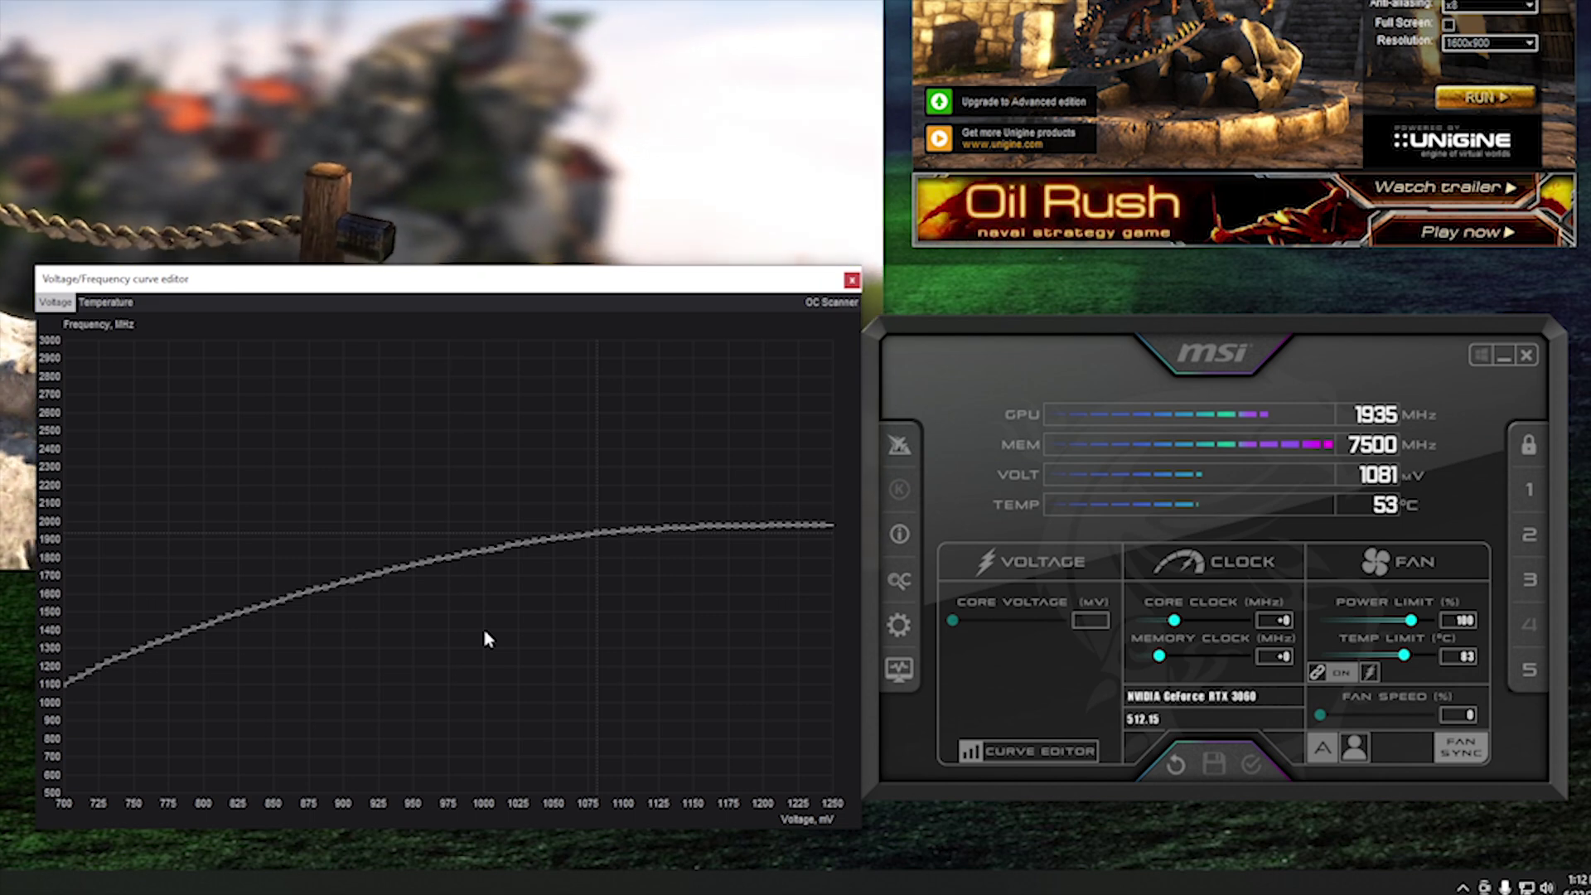
left_click(485, 556)
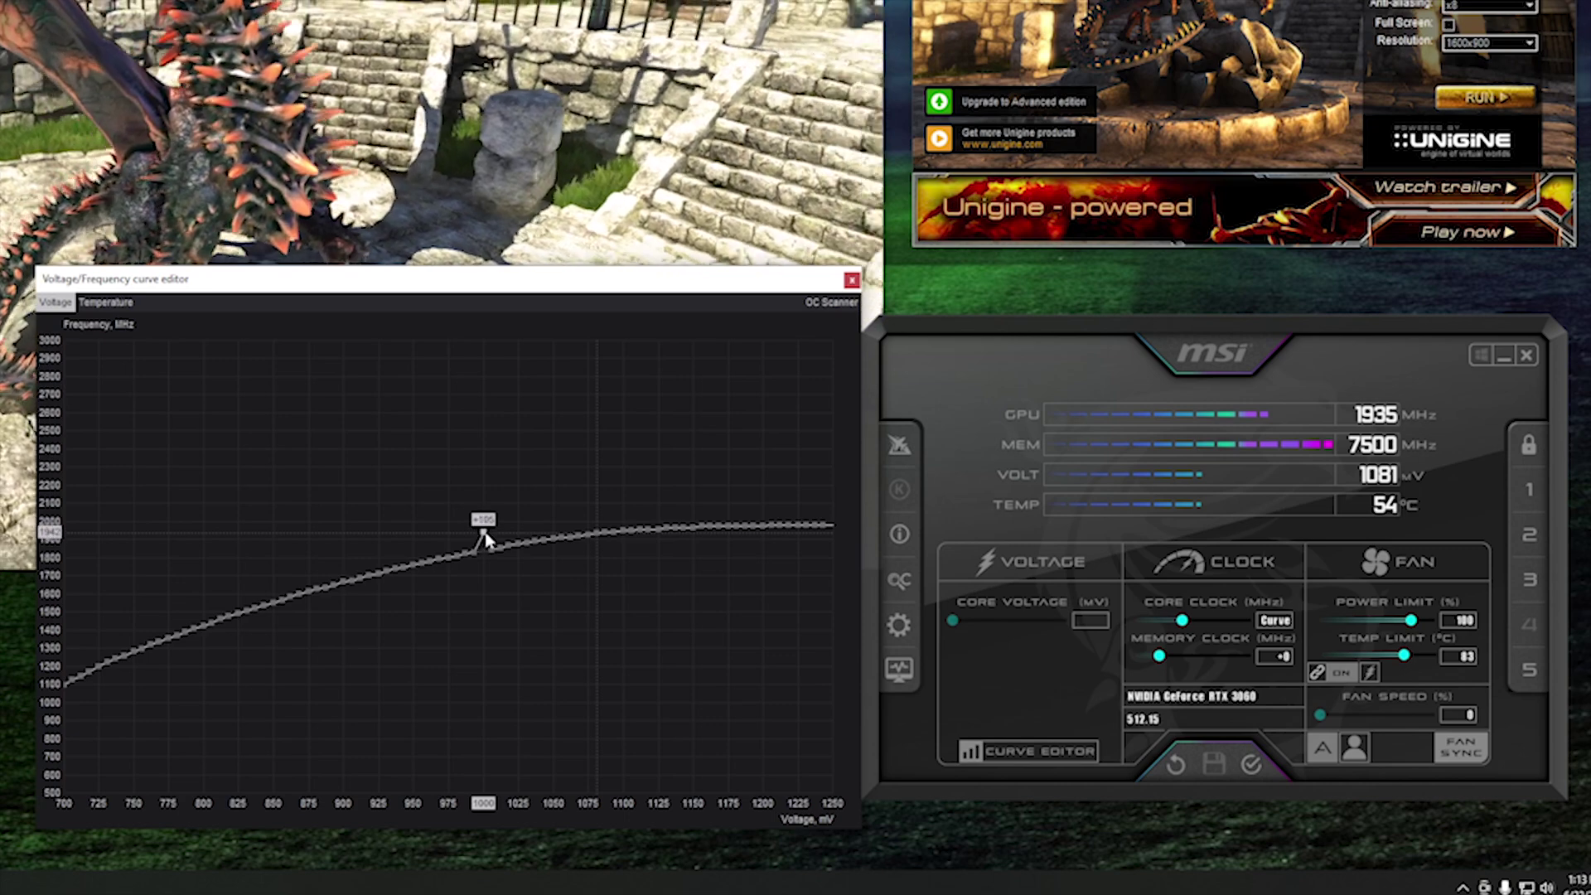
Step: Raise the 1000 mV point about 95 MHz, flatten all points above it, and apply
left_click_drag(485, 555, 485, 537)
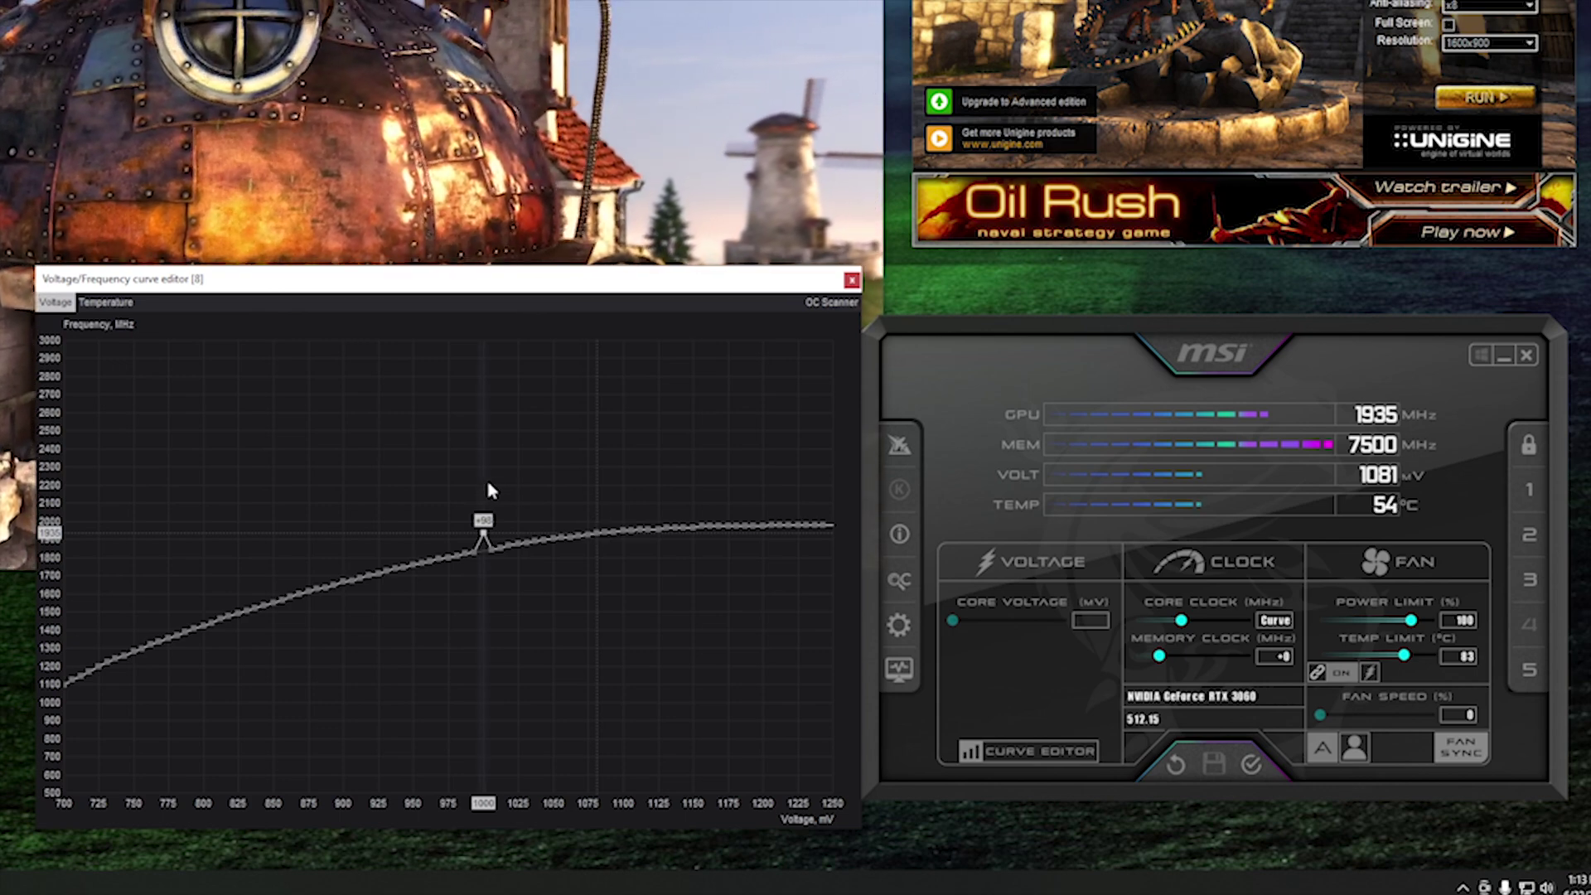
left_click_drag(489, 490, 853, 496)
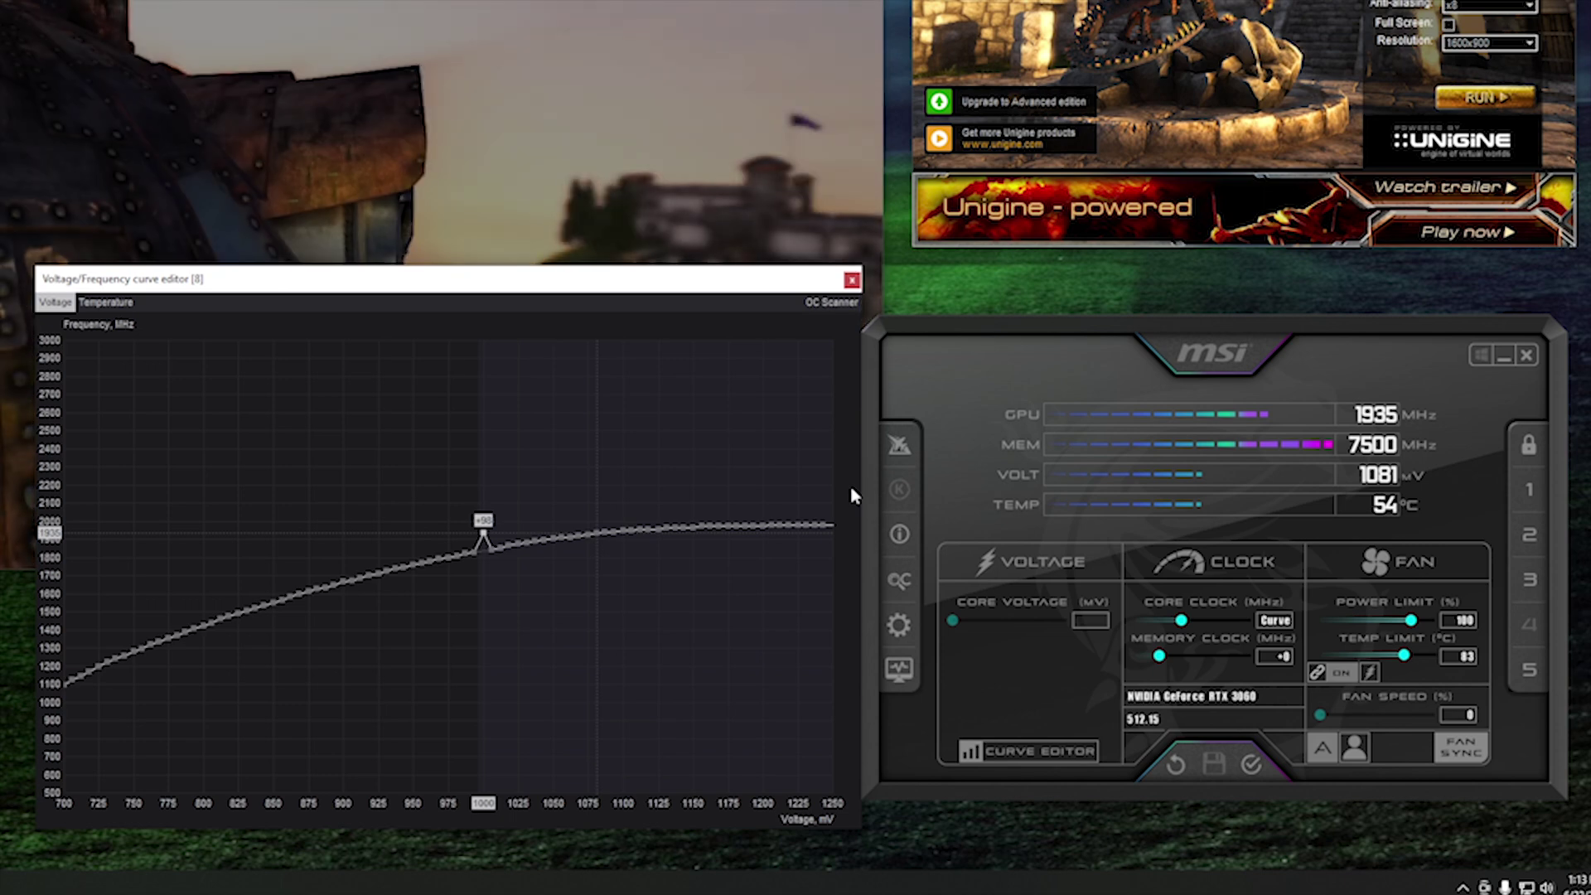
key("Return")
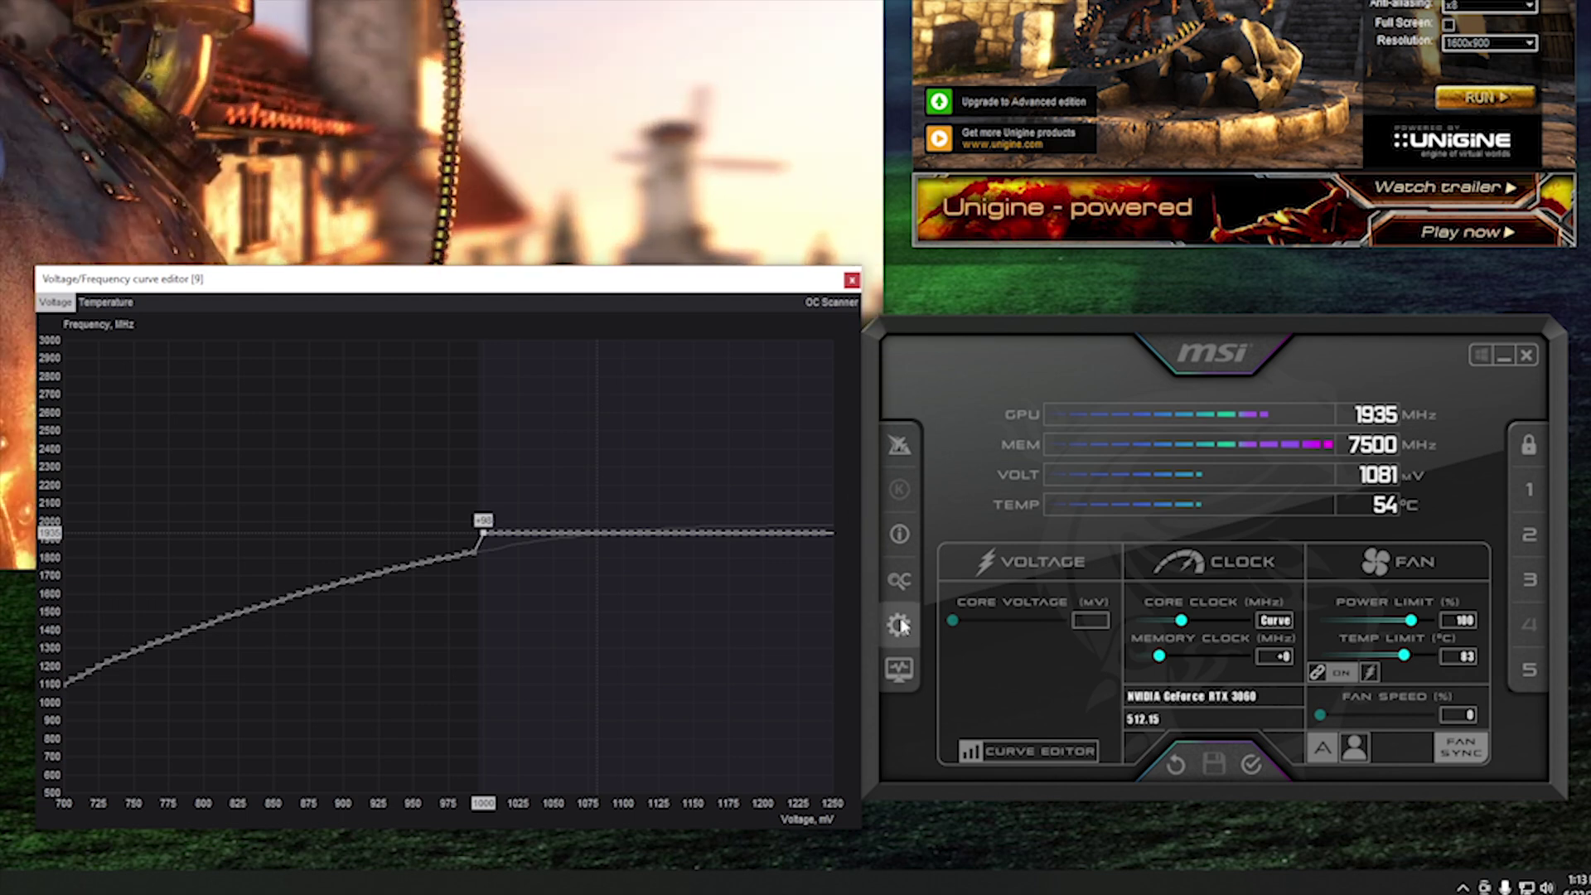
left_click(1252, 768)
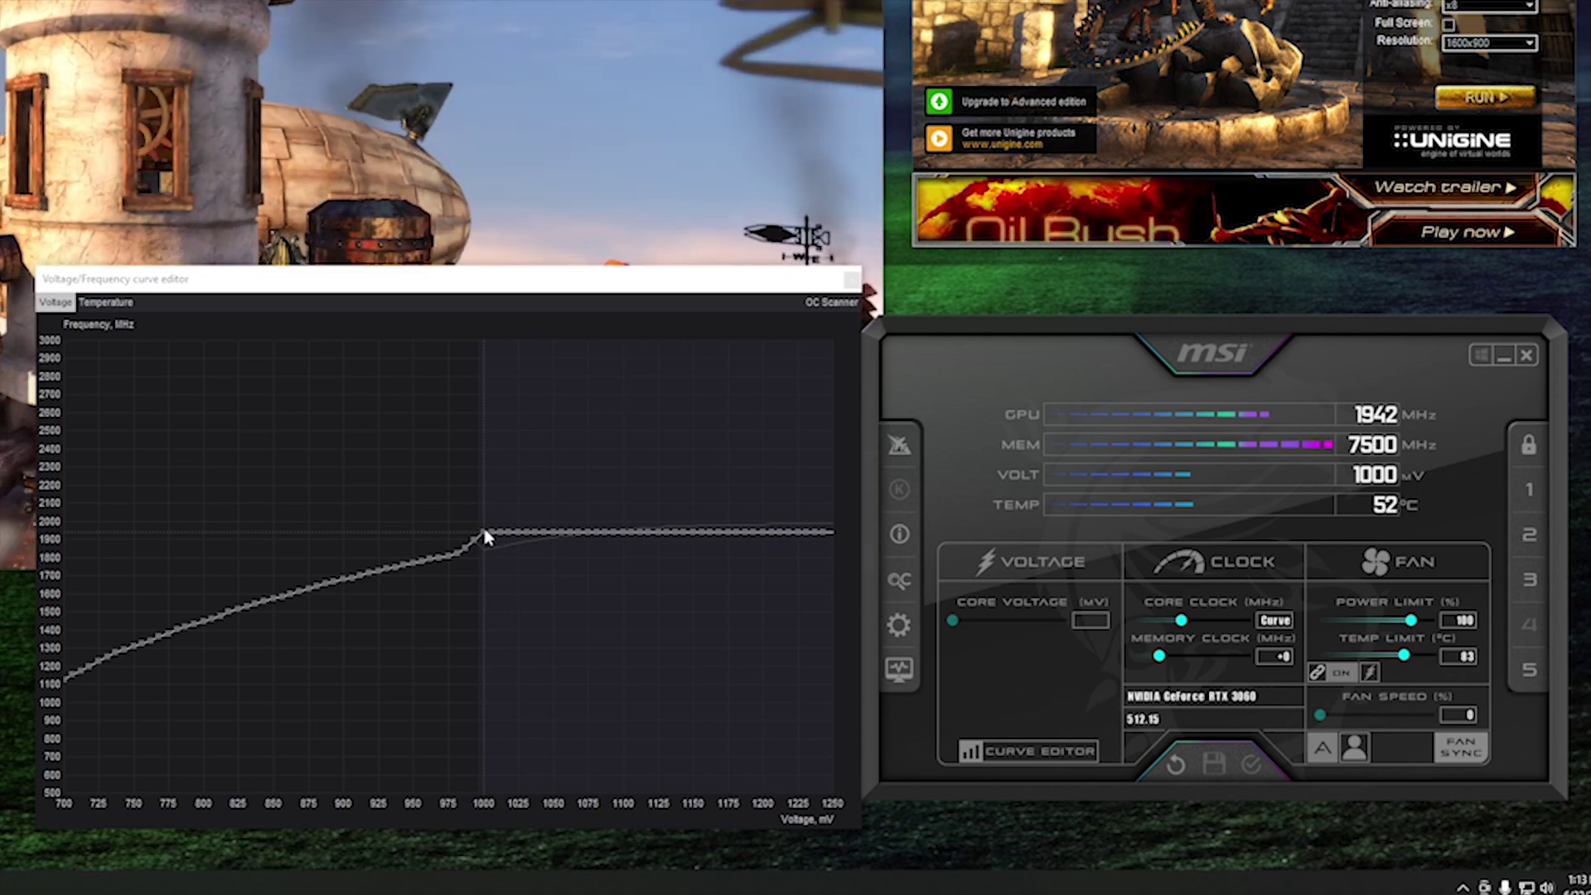
Step: Undo the flattening above 1000 mV, then flatten it again
left_click(486, 537)
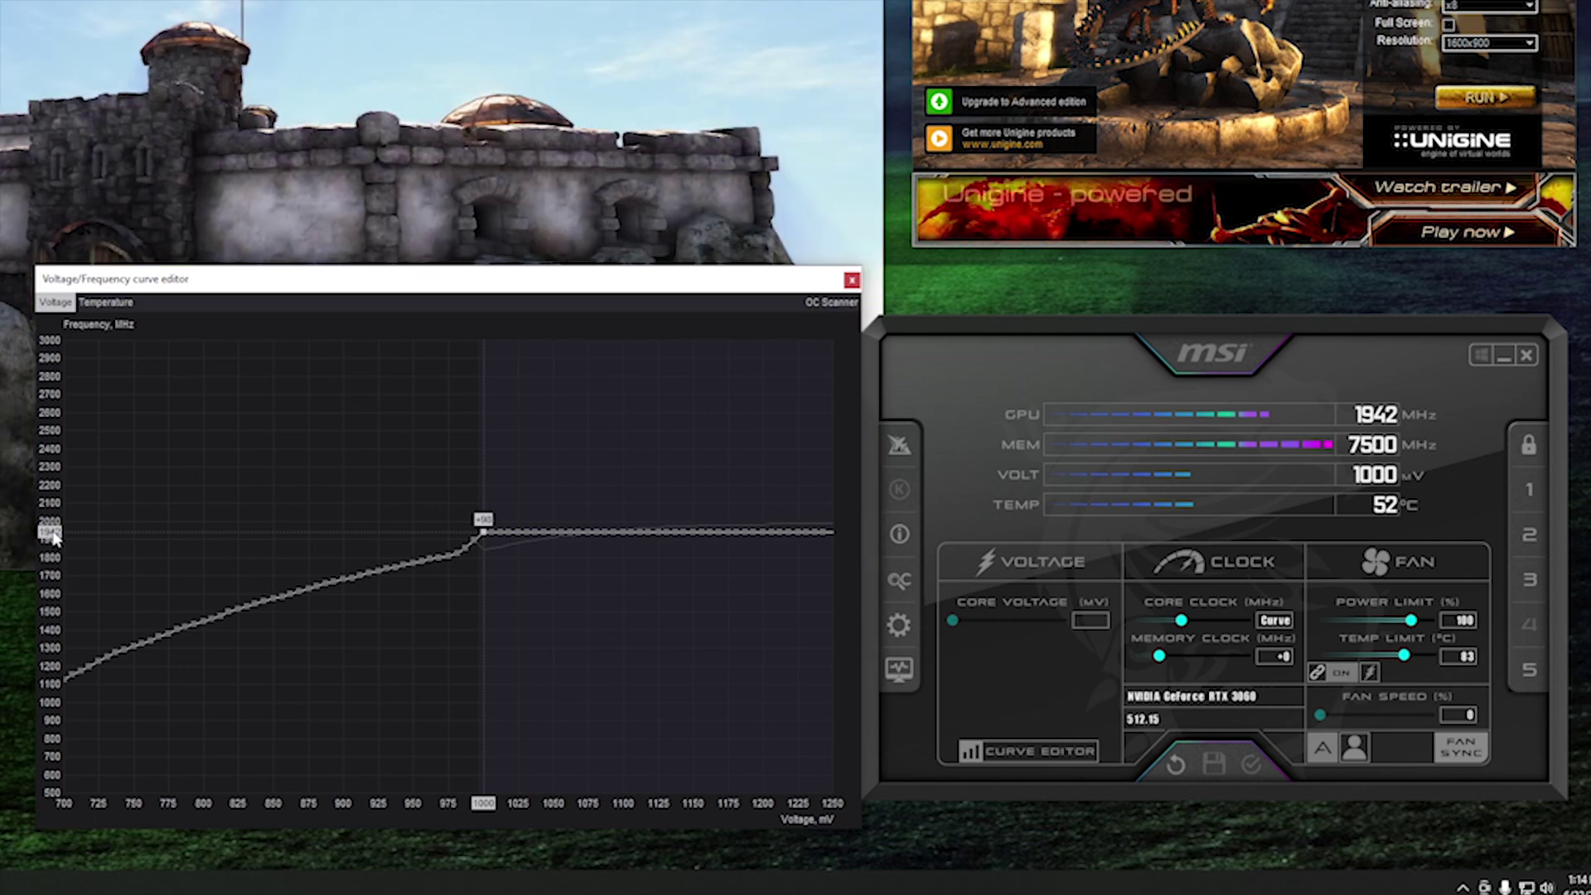
key("ctrl+z")
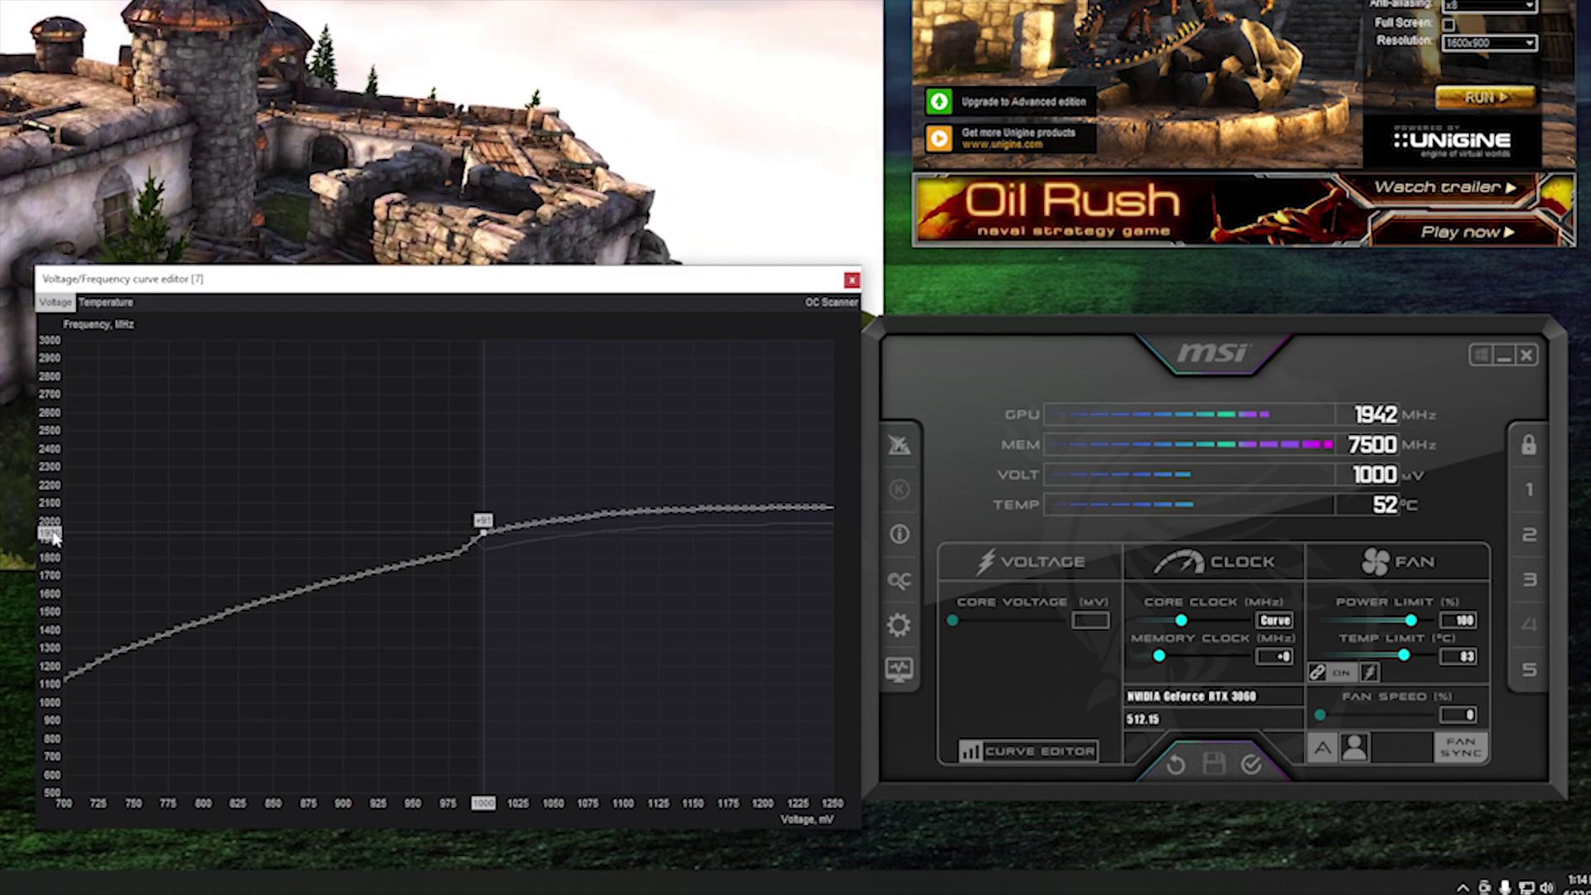
key("ctrl+z")
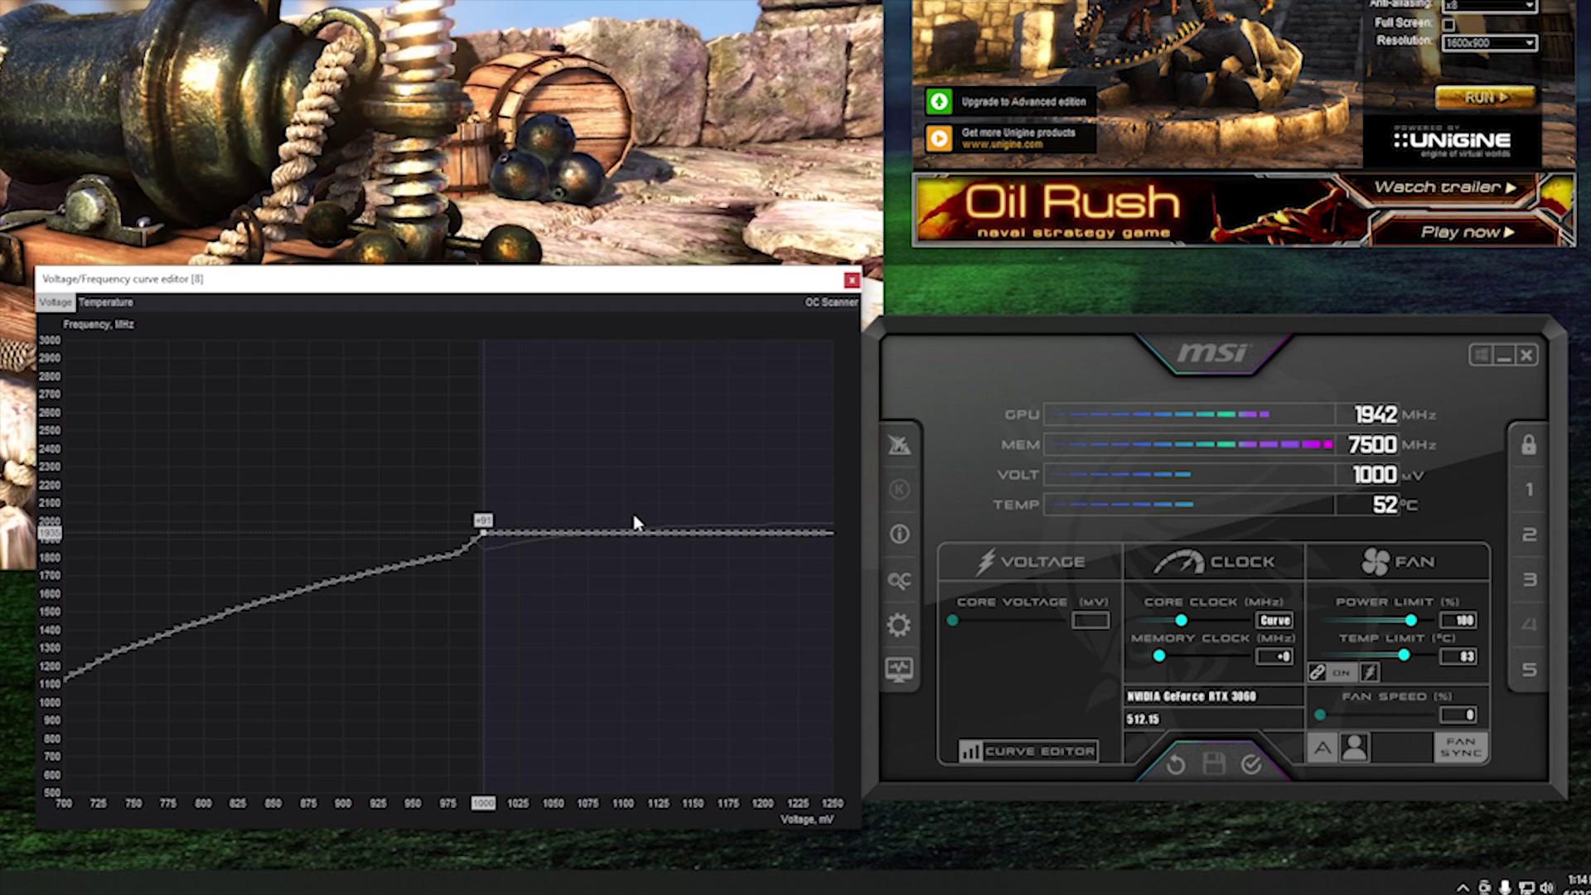
Step: Apply the flattened curve so the GPU holds 1942 MHz under load
left_click(1251, 763)
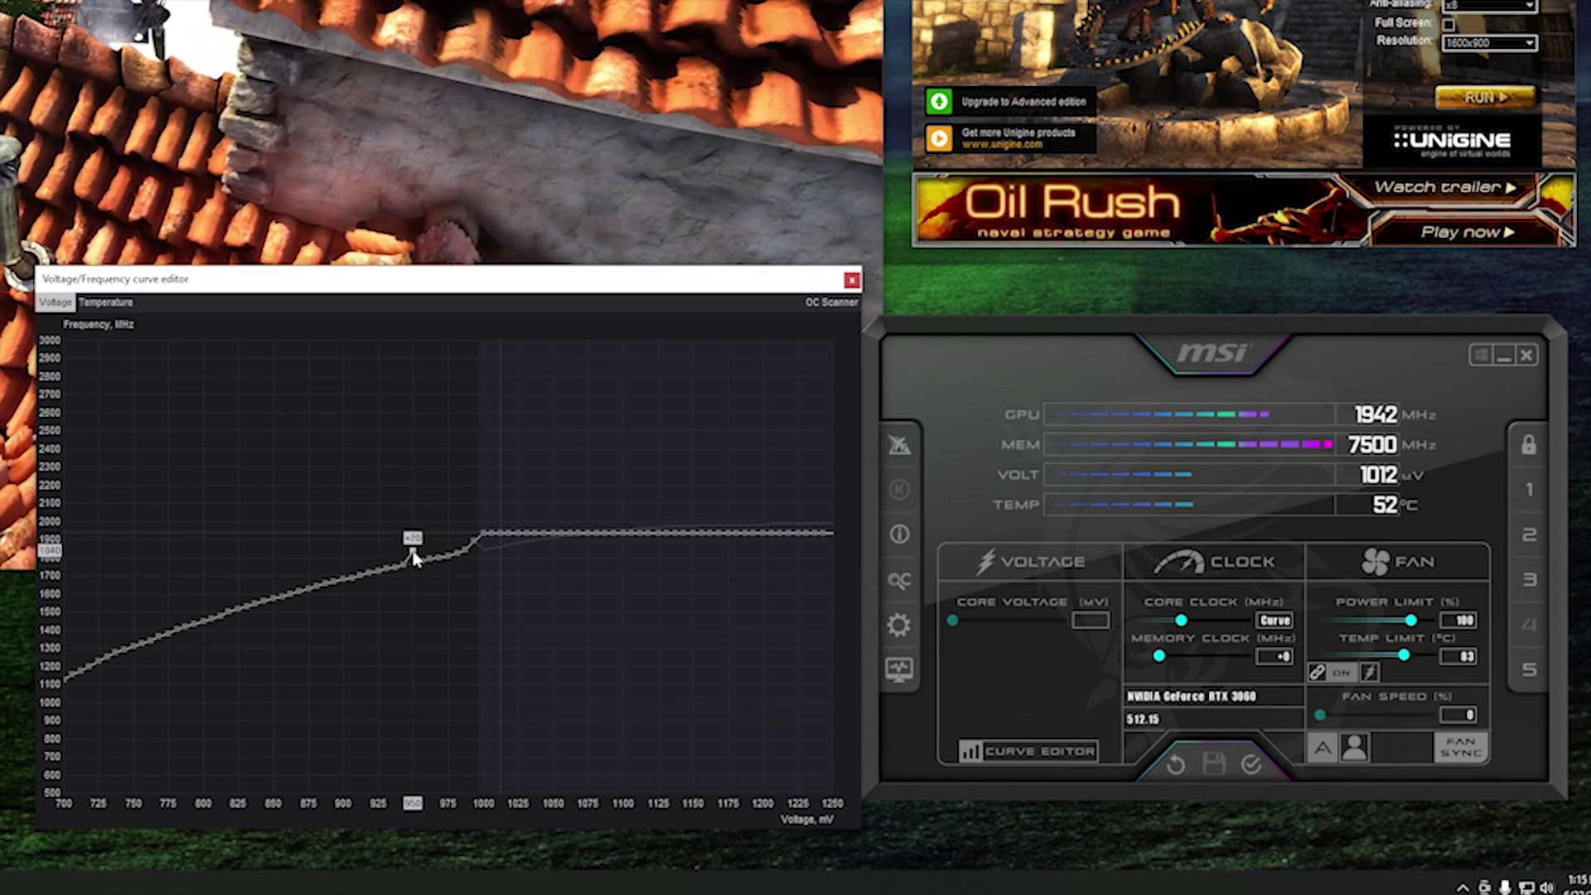
Step: Raise the 950 mV point slightly, flatten every point above it, and apply
left_click_drag(413, 536, 412, 536)
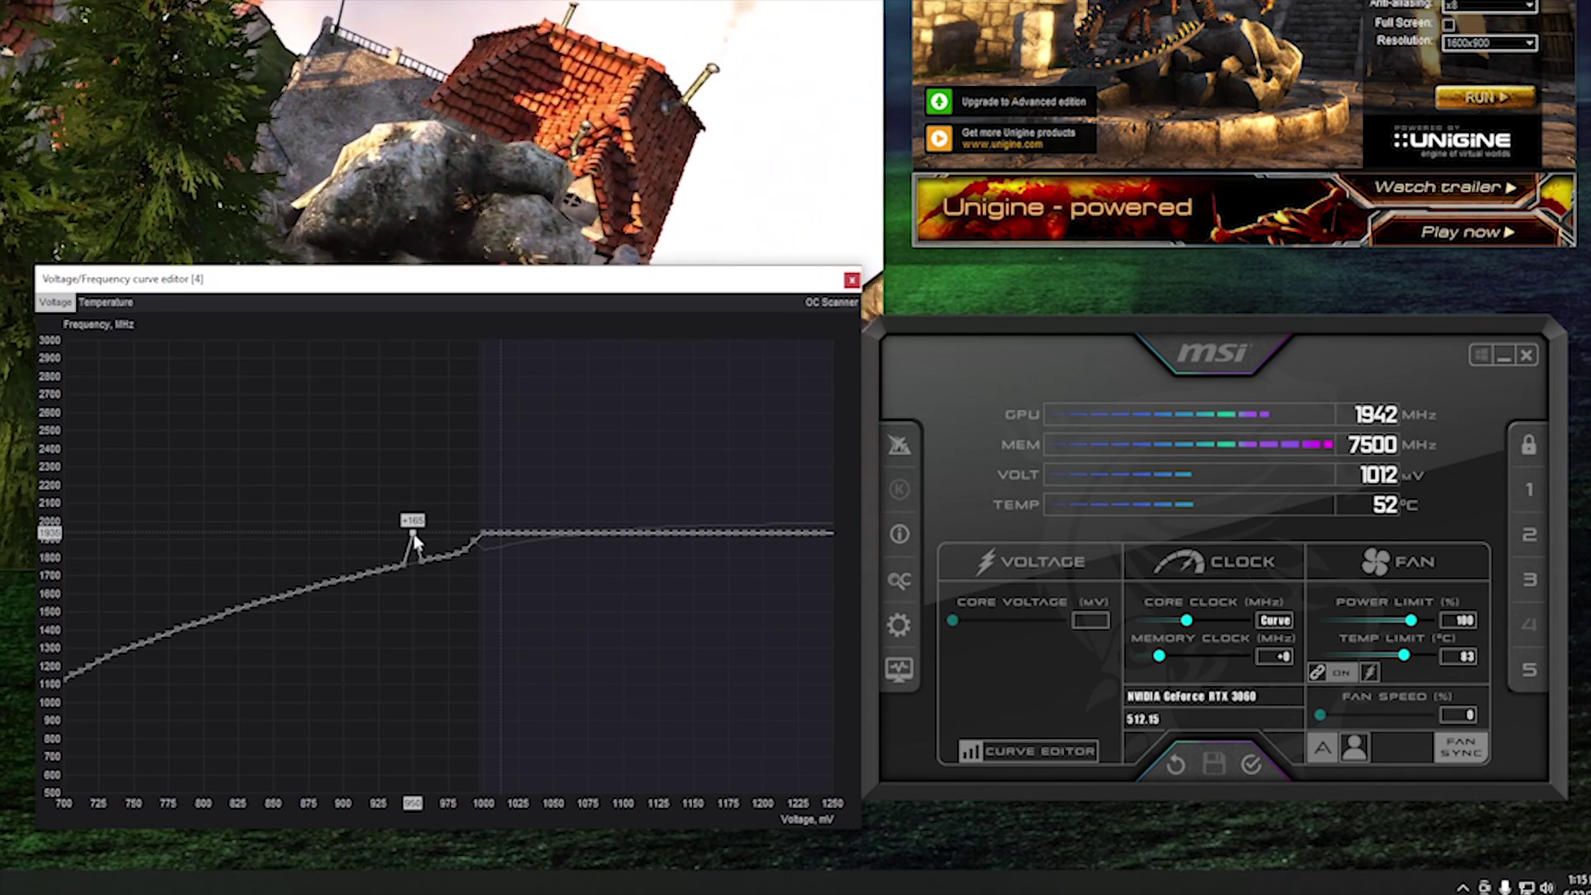
left_click_drag(413, 513, 693, 509)
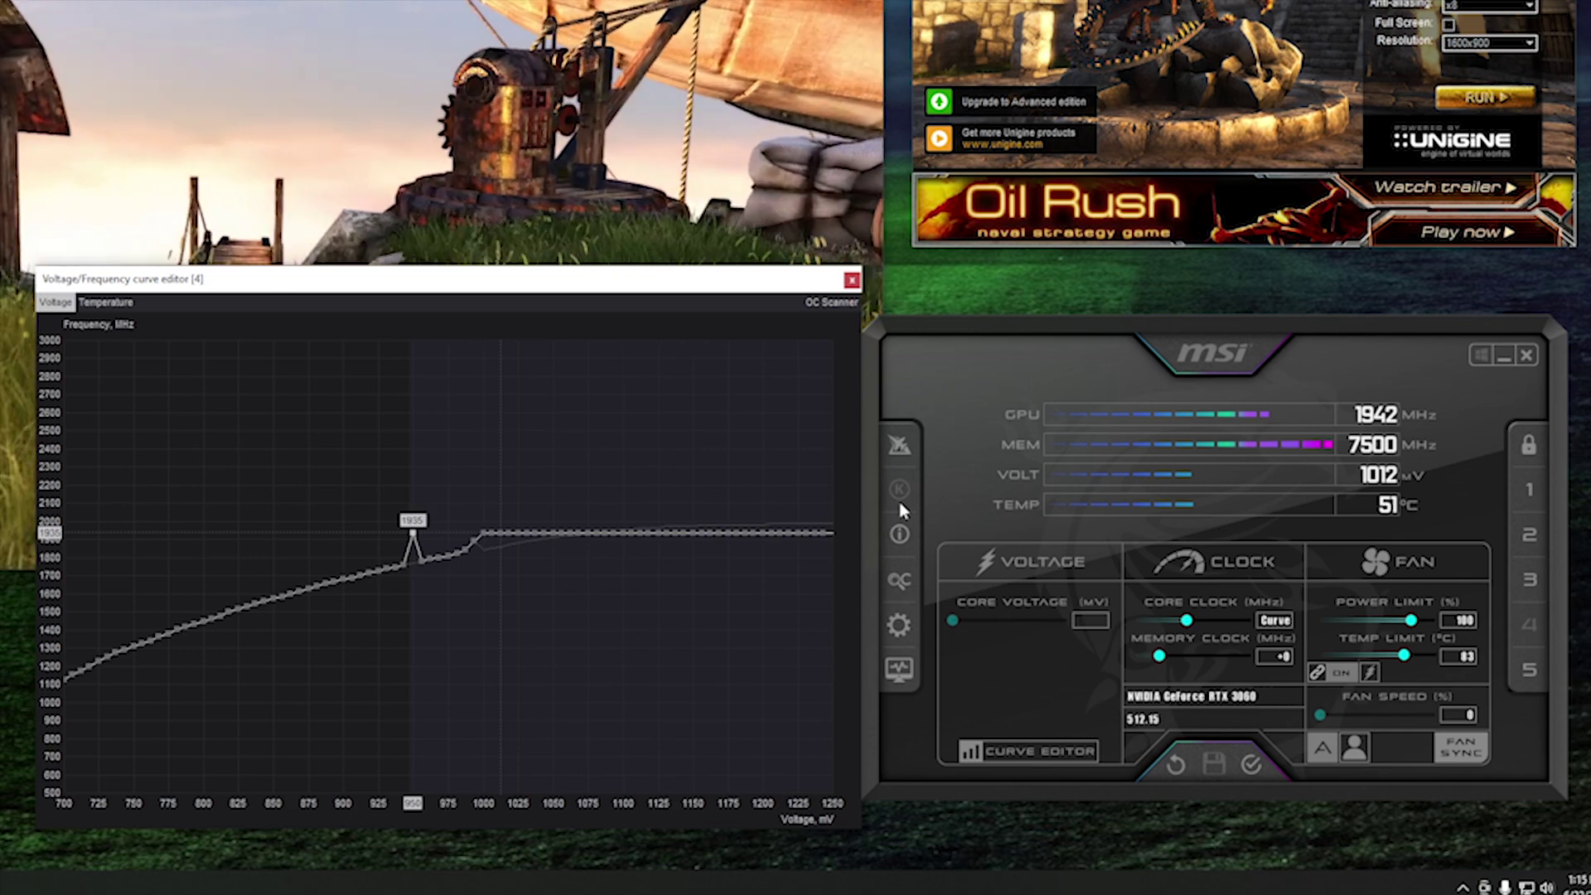
key("Return")
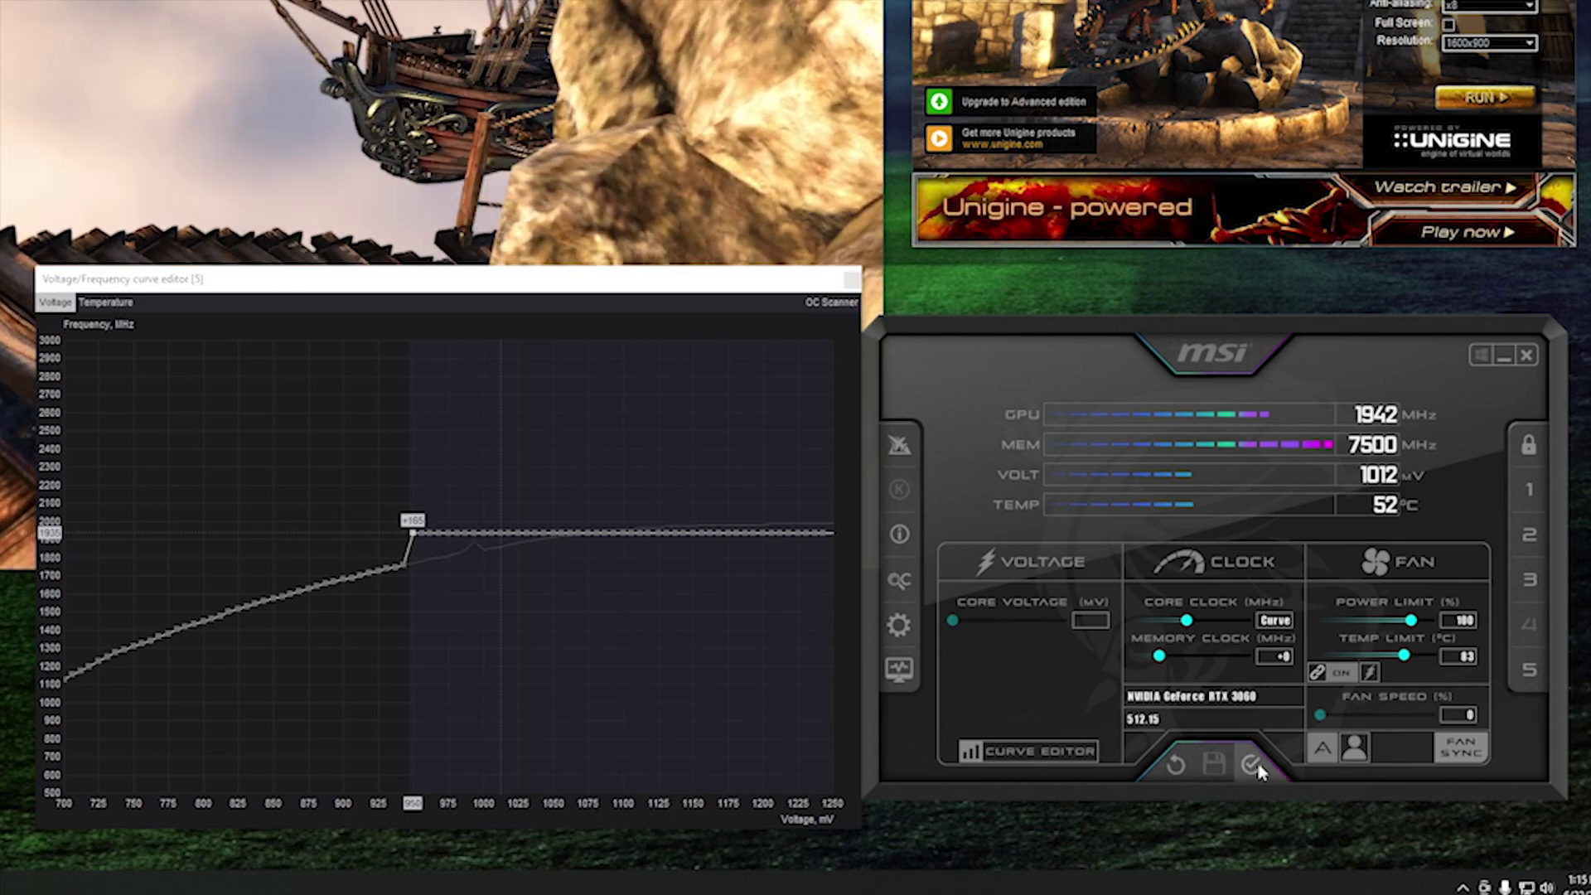
left_click(1256, 767)
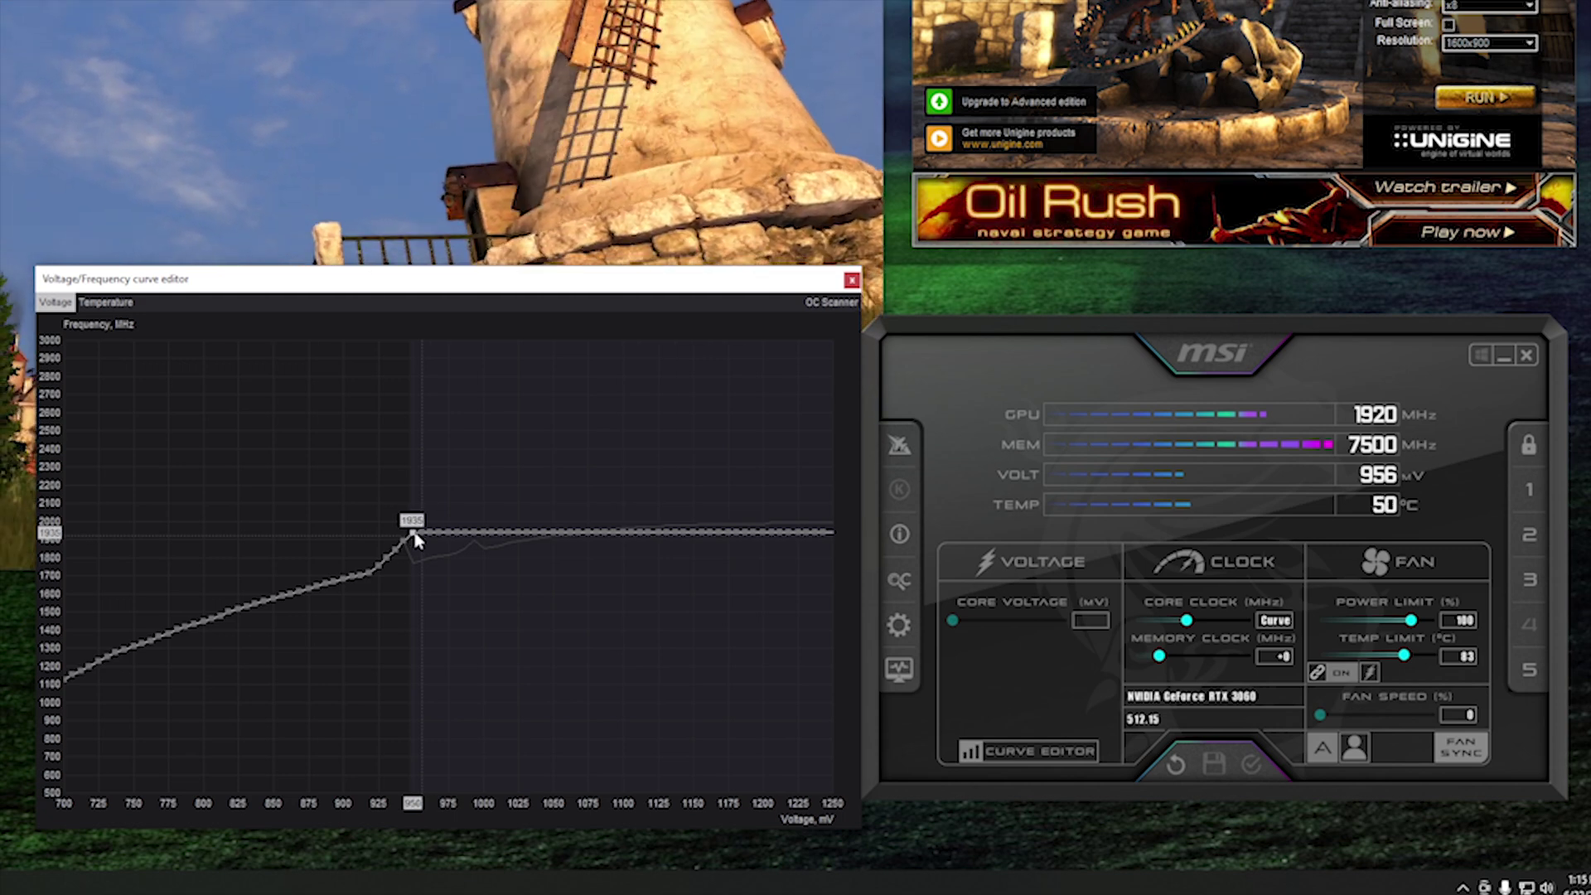
Step: Check the 950 mV offset, reapply, nudge it up, and flatten above it at that clock
left_click(414, 536)
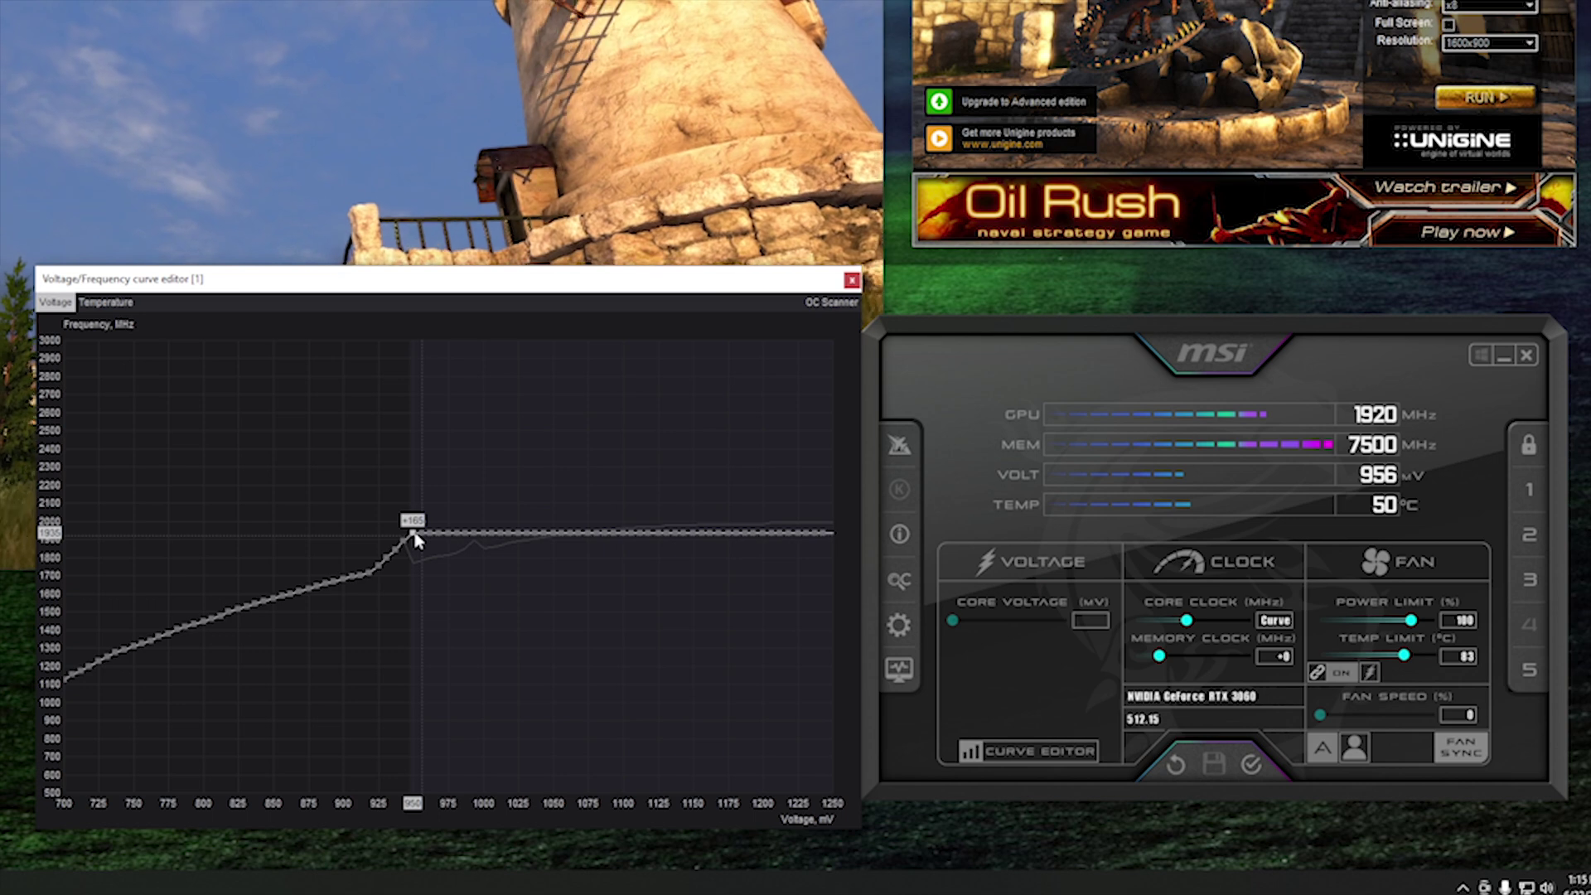
left_click(1251, 764)
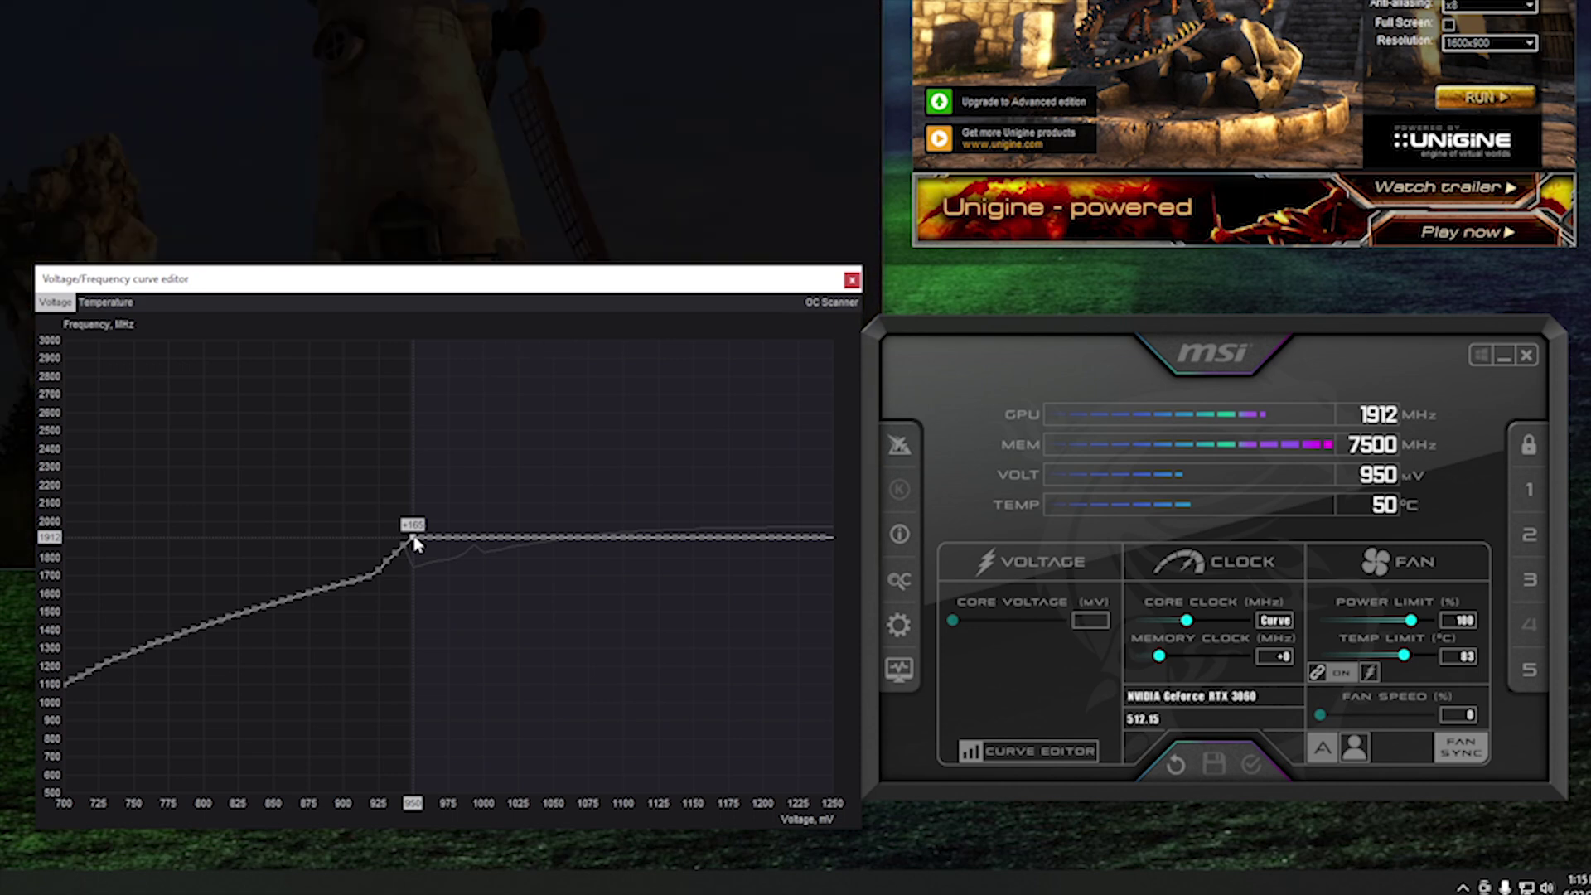
key("ctrl+d")
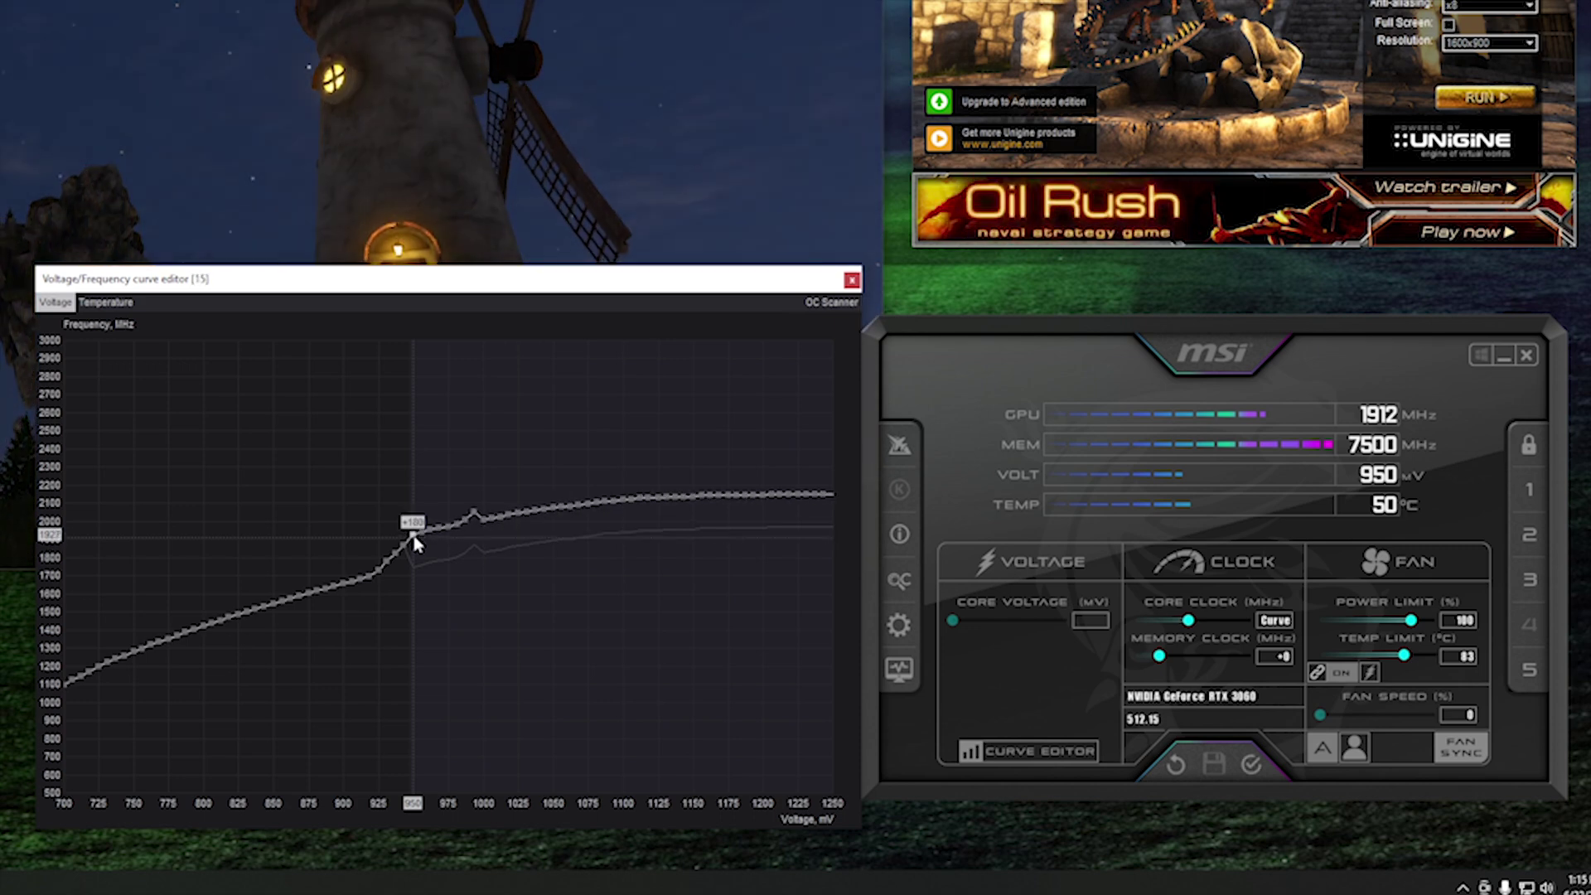
key("Up")
key("Up")
key("Up")
key("Up")
key("Up")
key("Up")
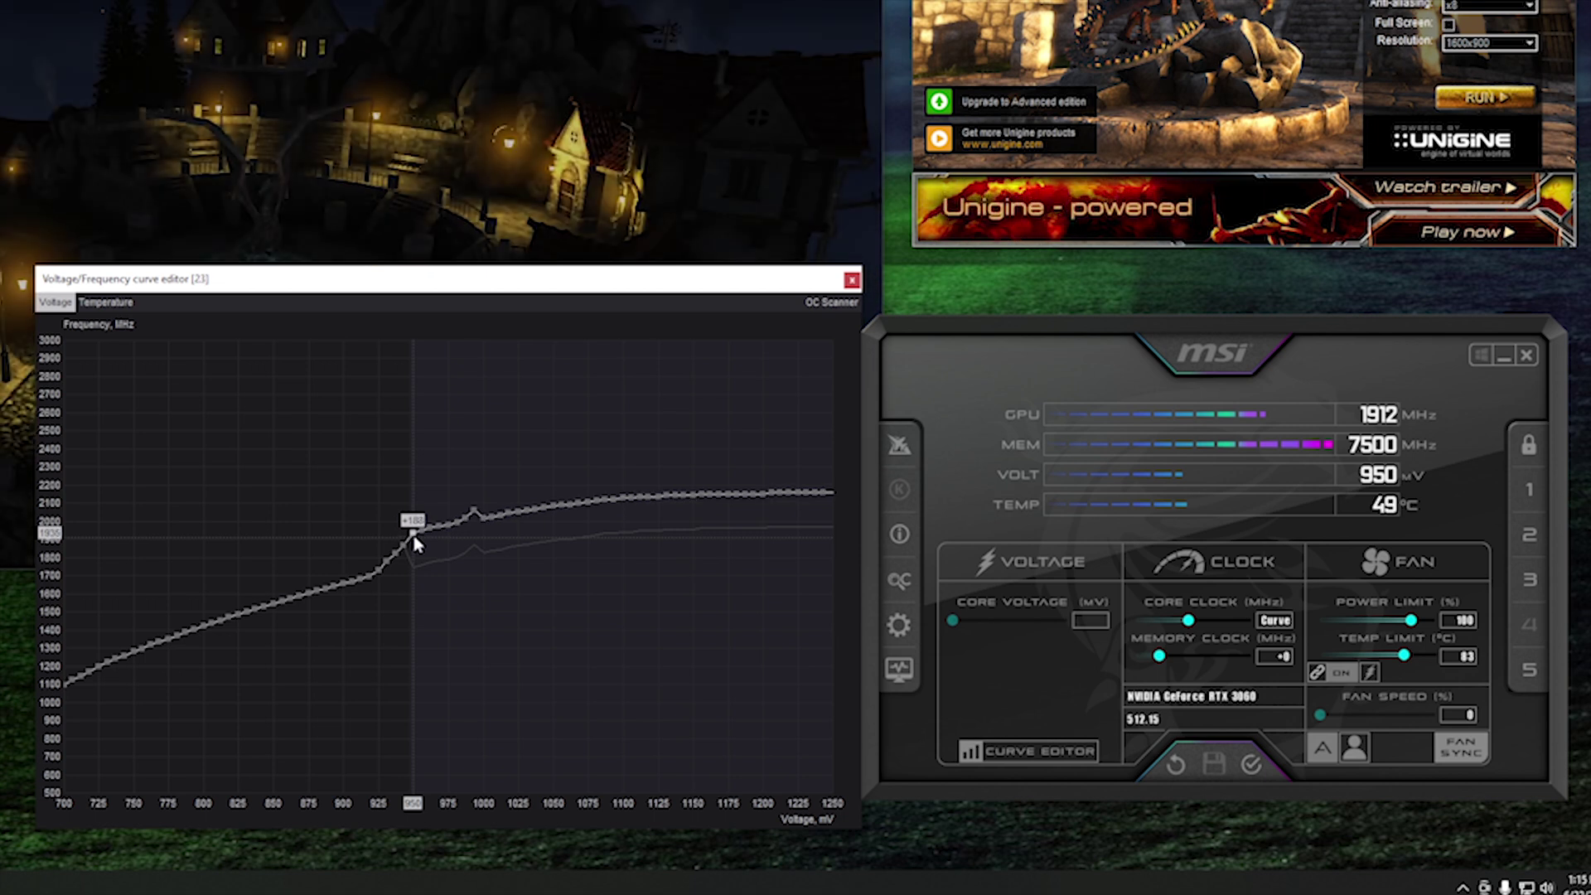
key("ctrl+f")
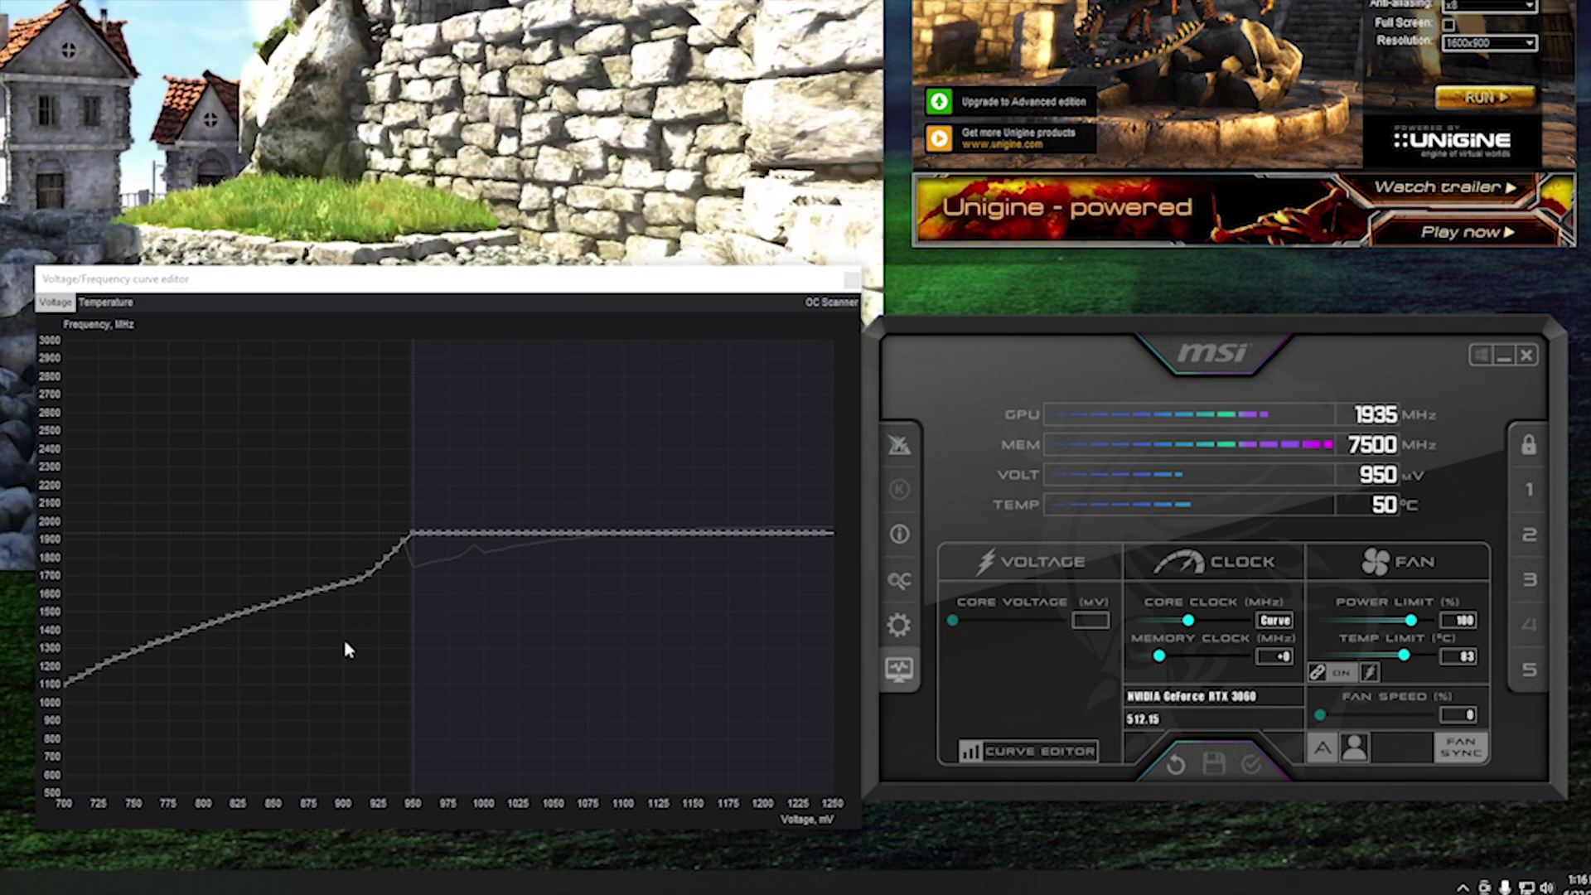
Step: Raise the 900 mV point to the 1935 MHz line and apply the curve
left_click(345, 587)
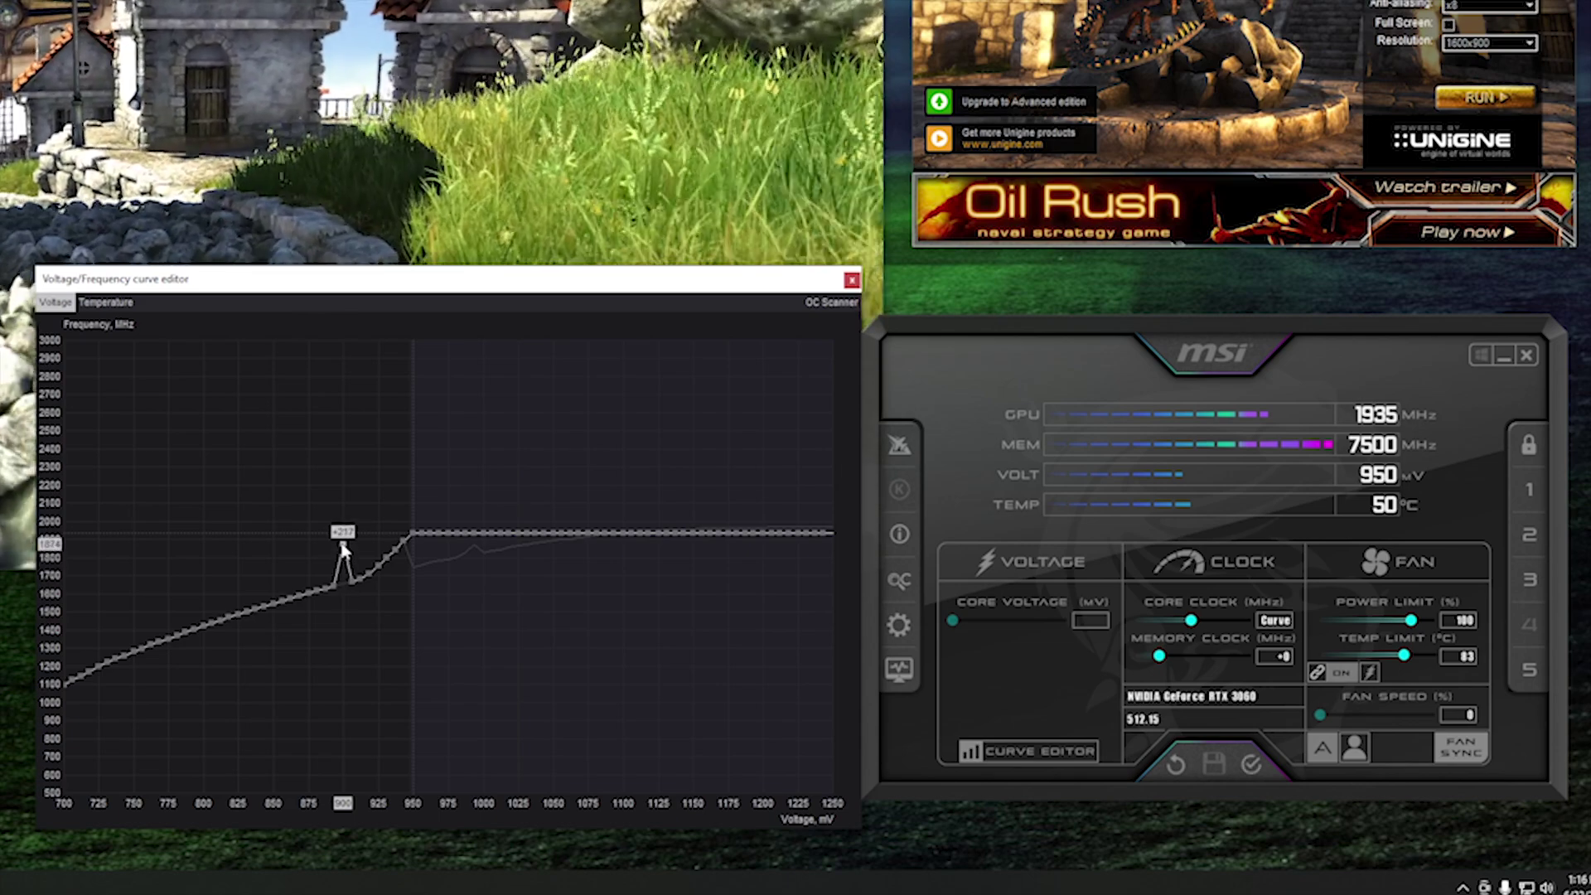
left_click_drag(344, 550, 344, 539)
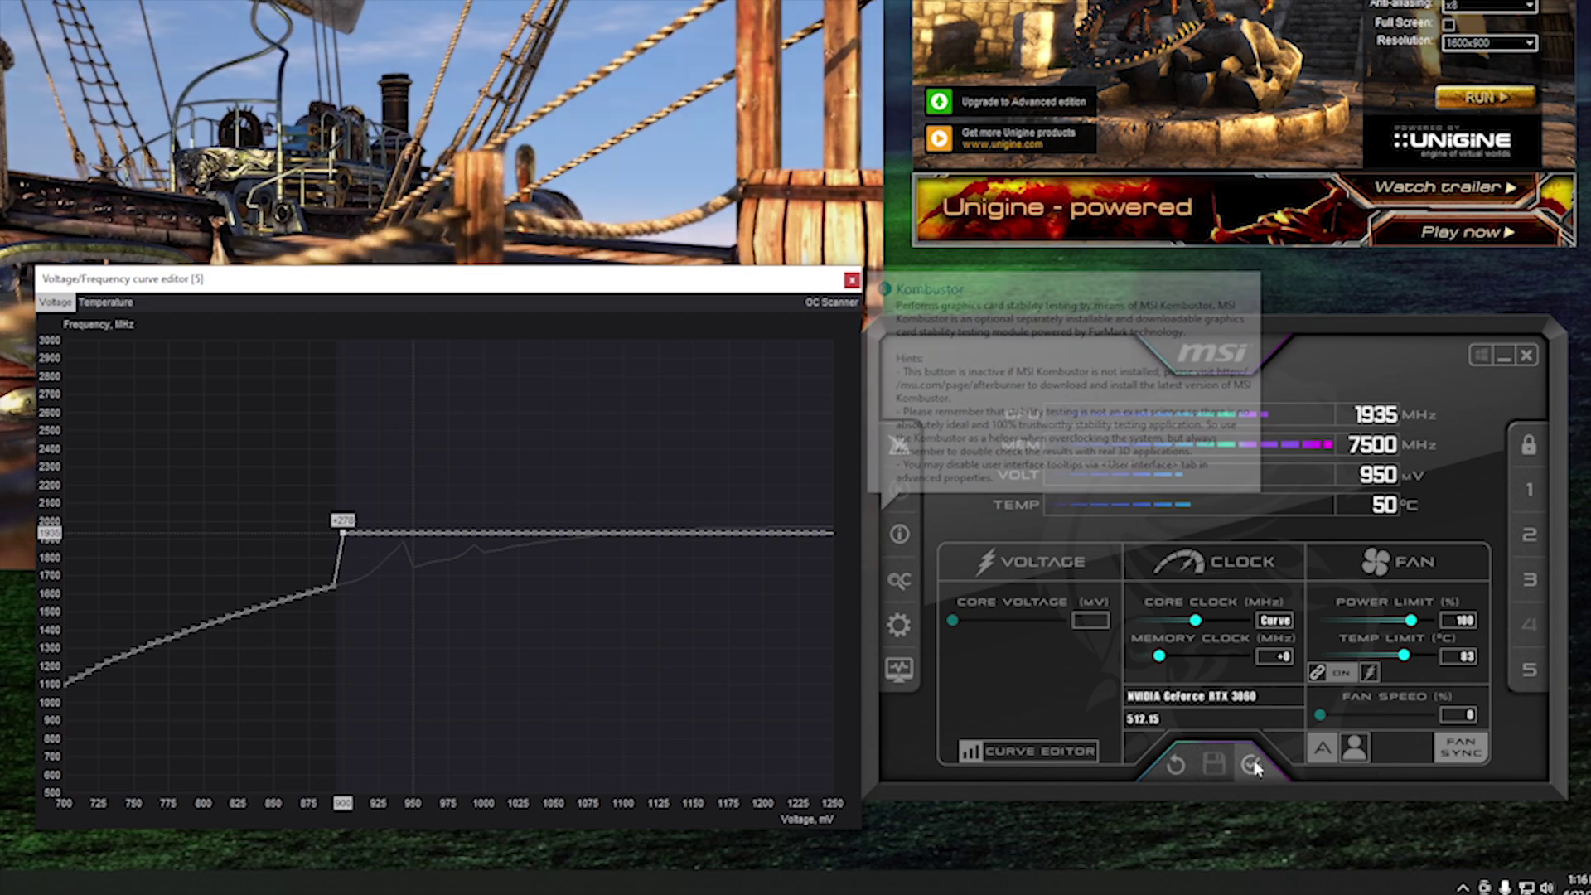
left_click(1251, 766)
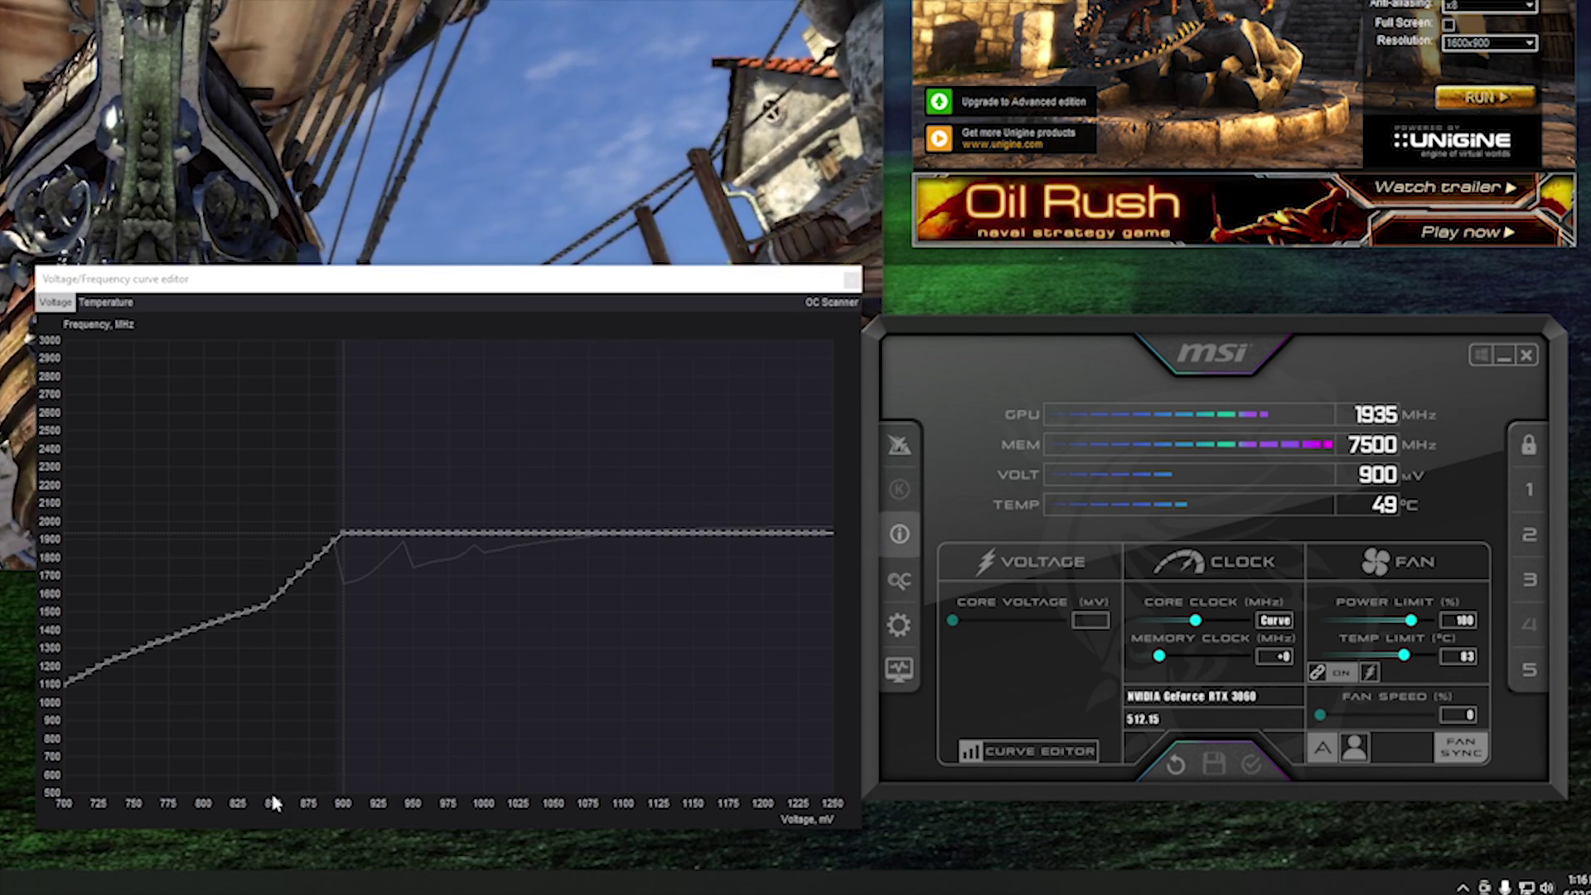
Step: Raise the 850 mV point to about 1900 MHz and apply the curve
left_click(274, 603)
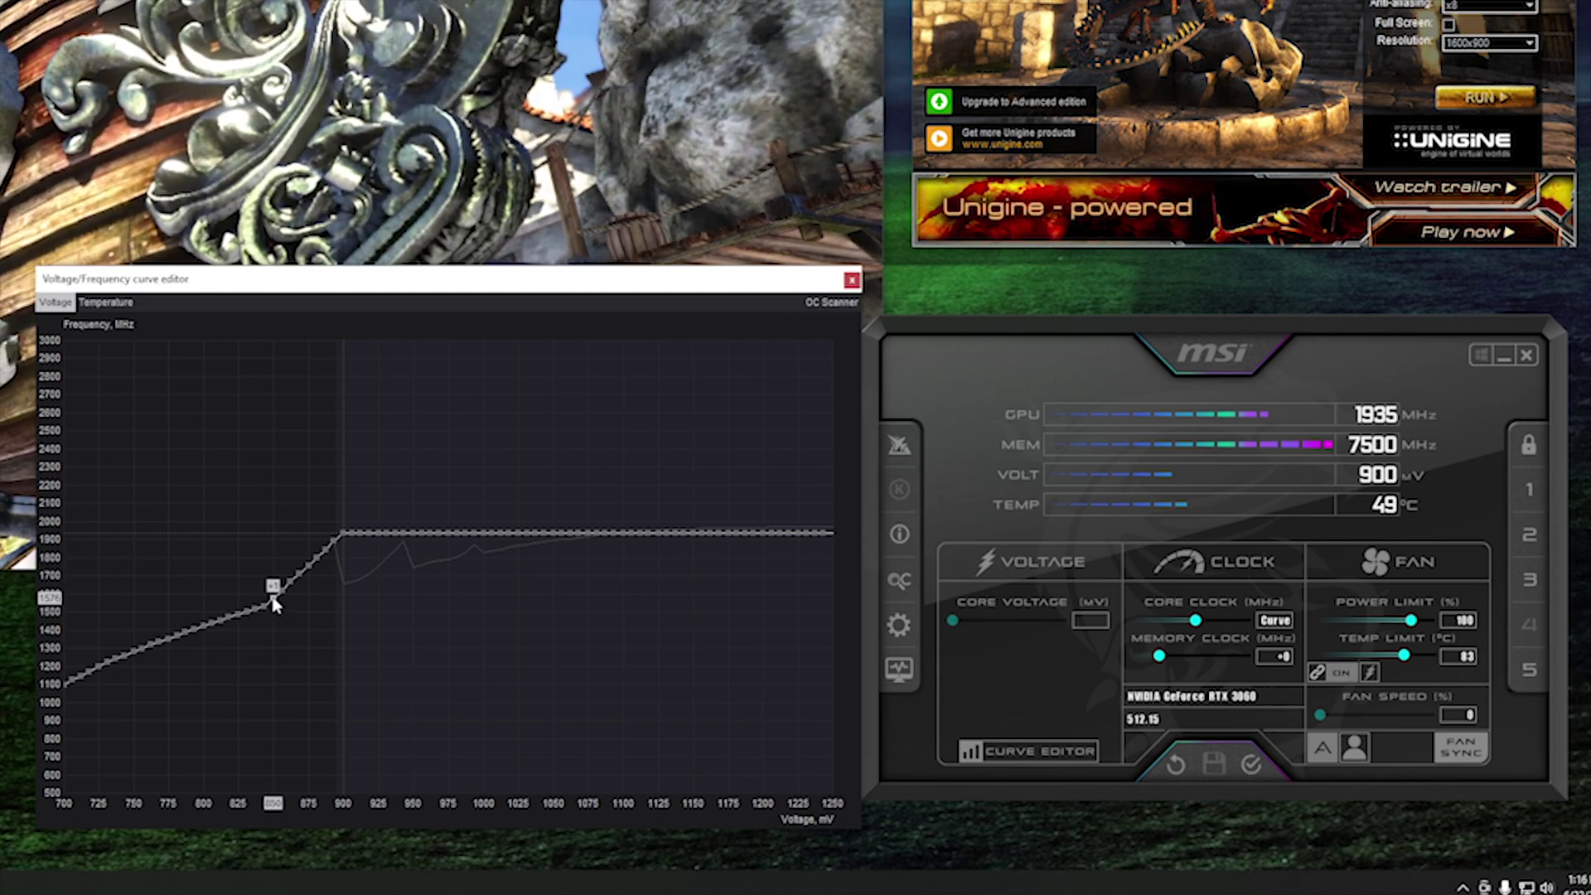
left_click_drag(275, 605, 274, 538)
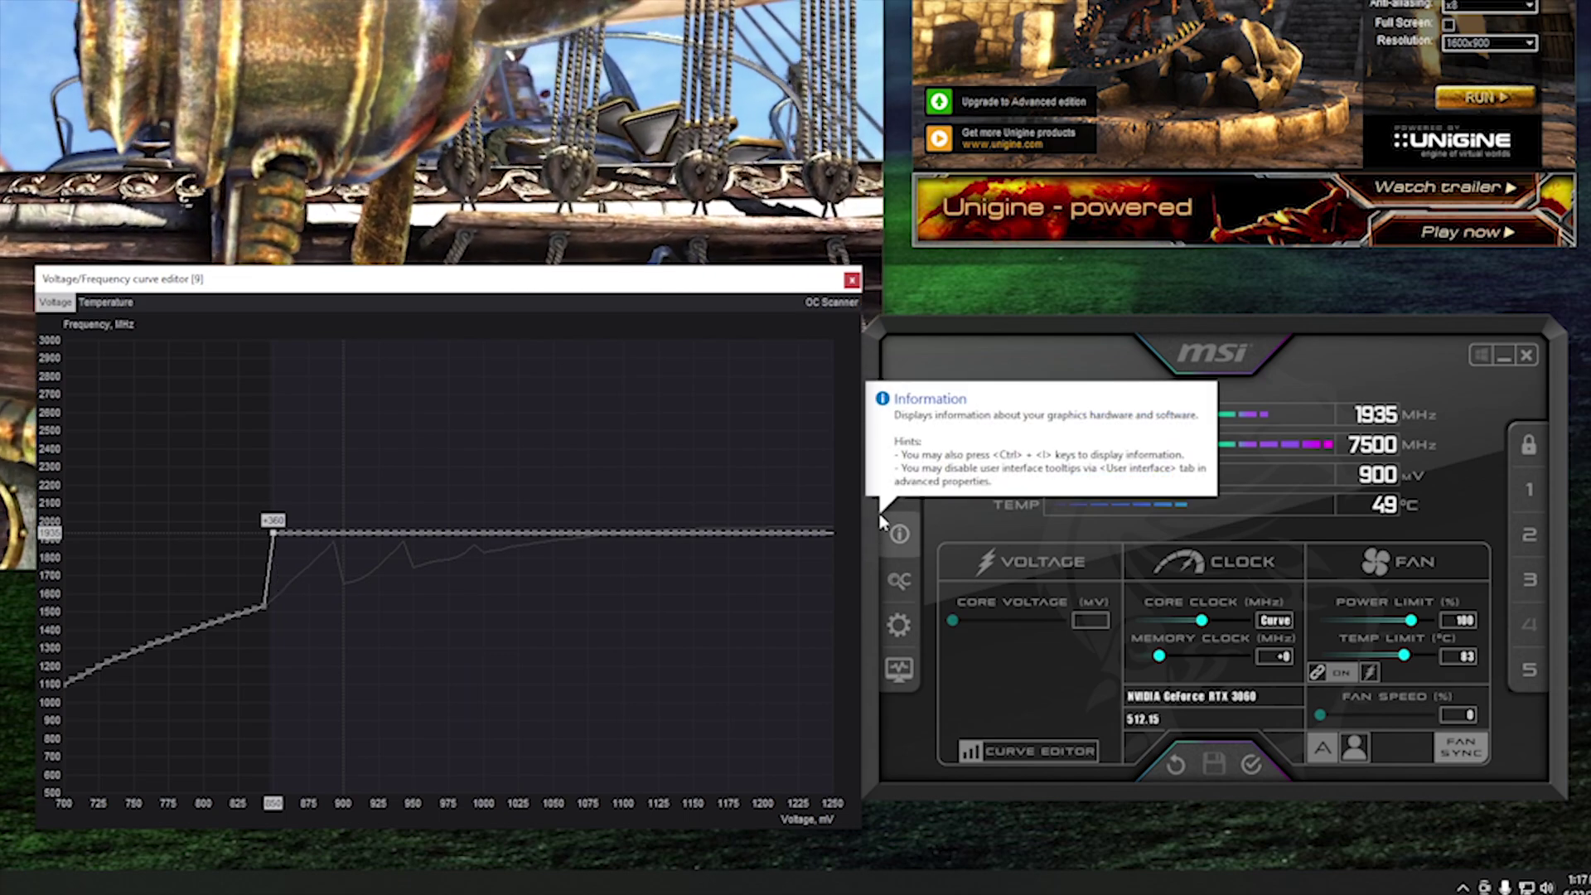
left_click(1255, 764)
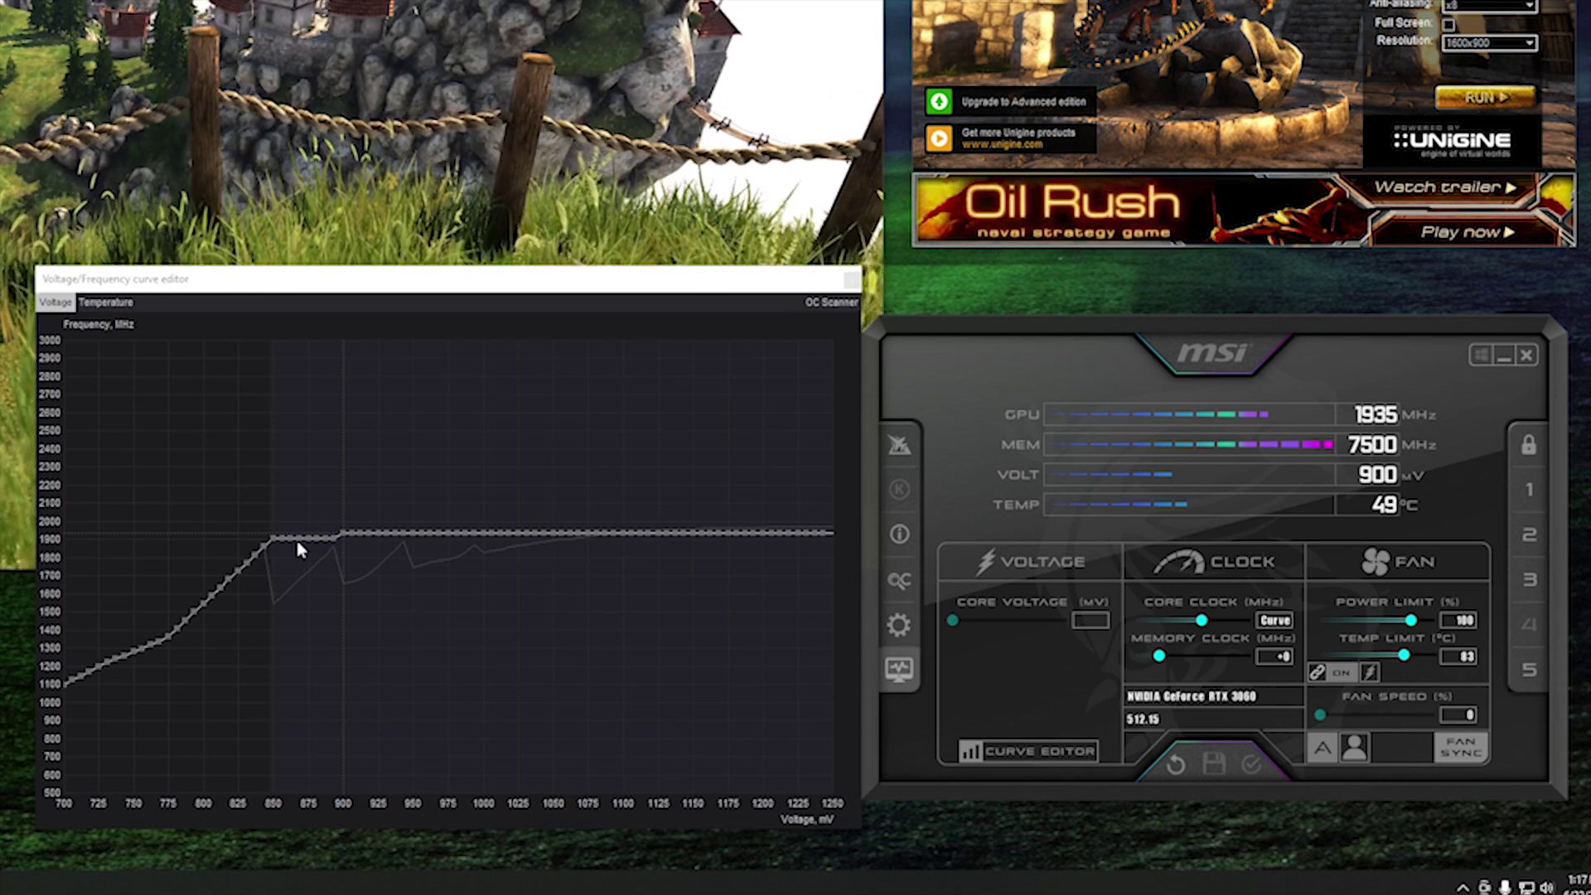
Step: Nudge the 850 mV point up two steps, flatten the curve above it, and apply
left_click(274, 543)
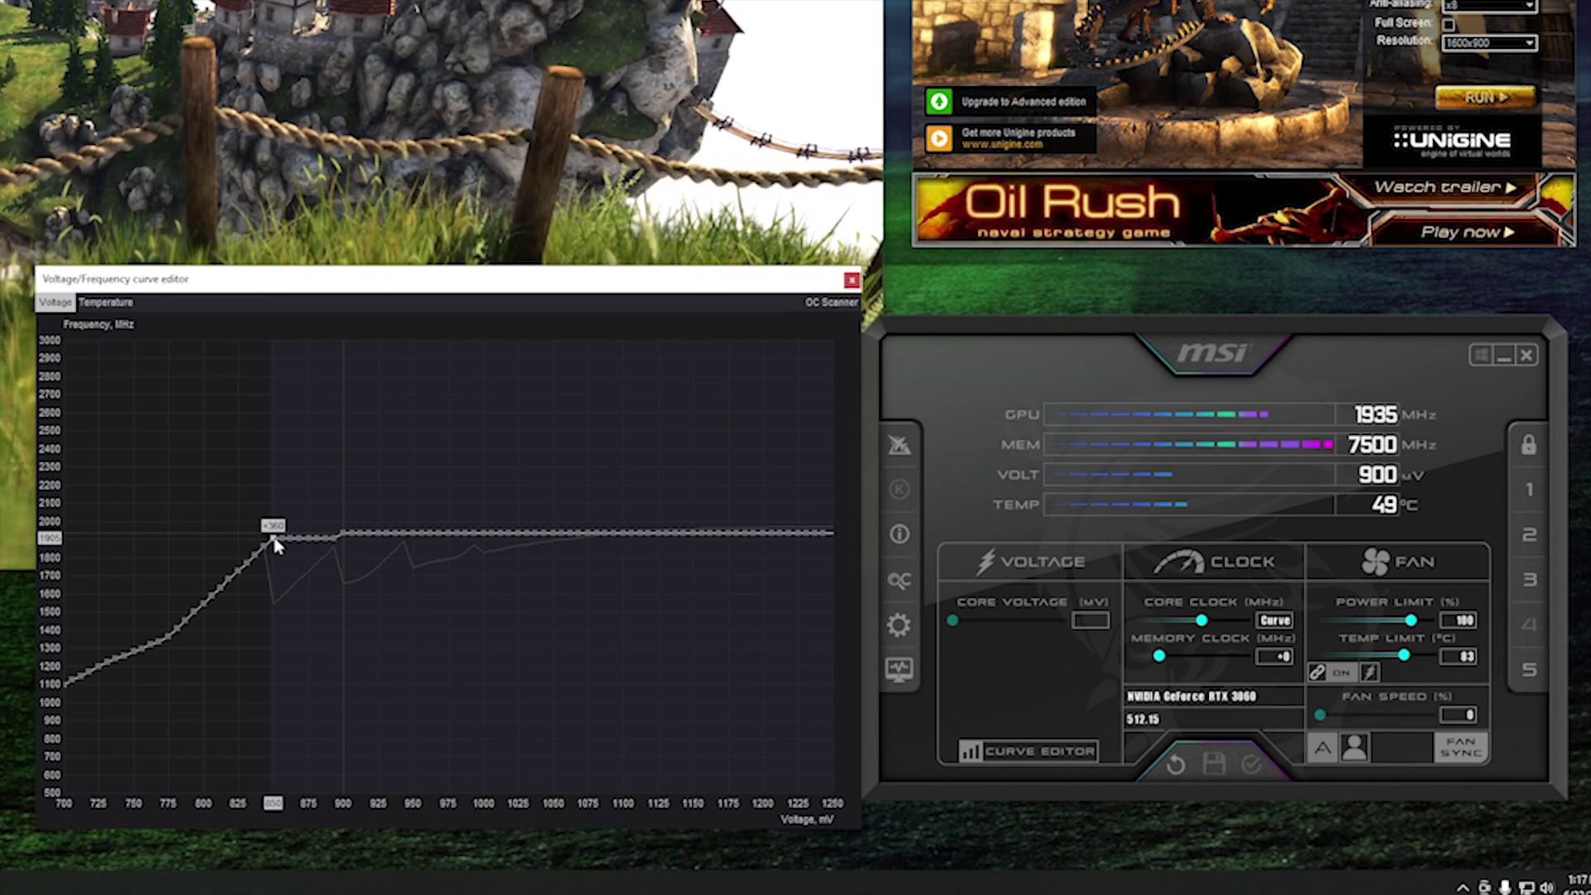
key("ctrl+z")
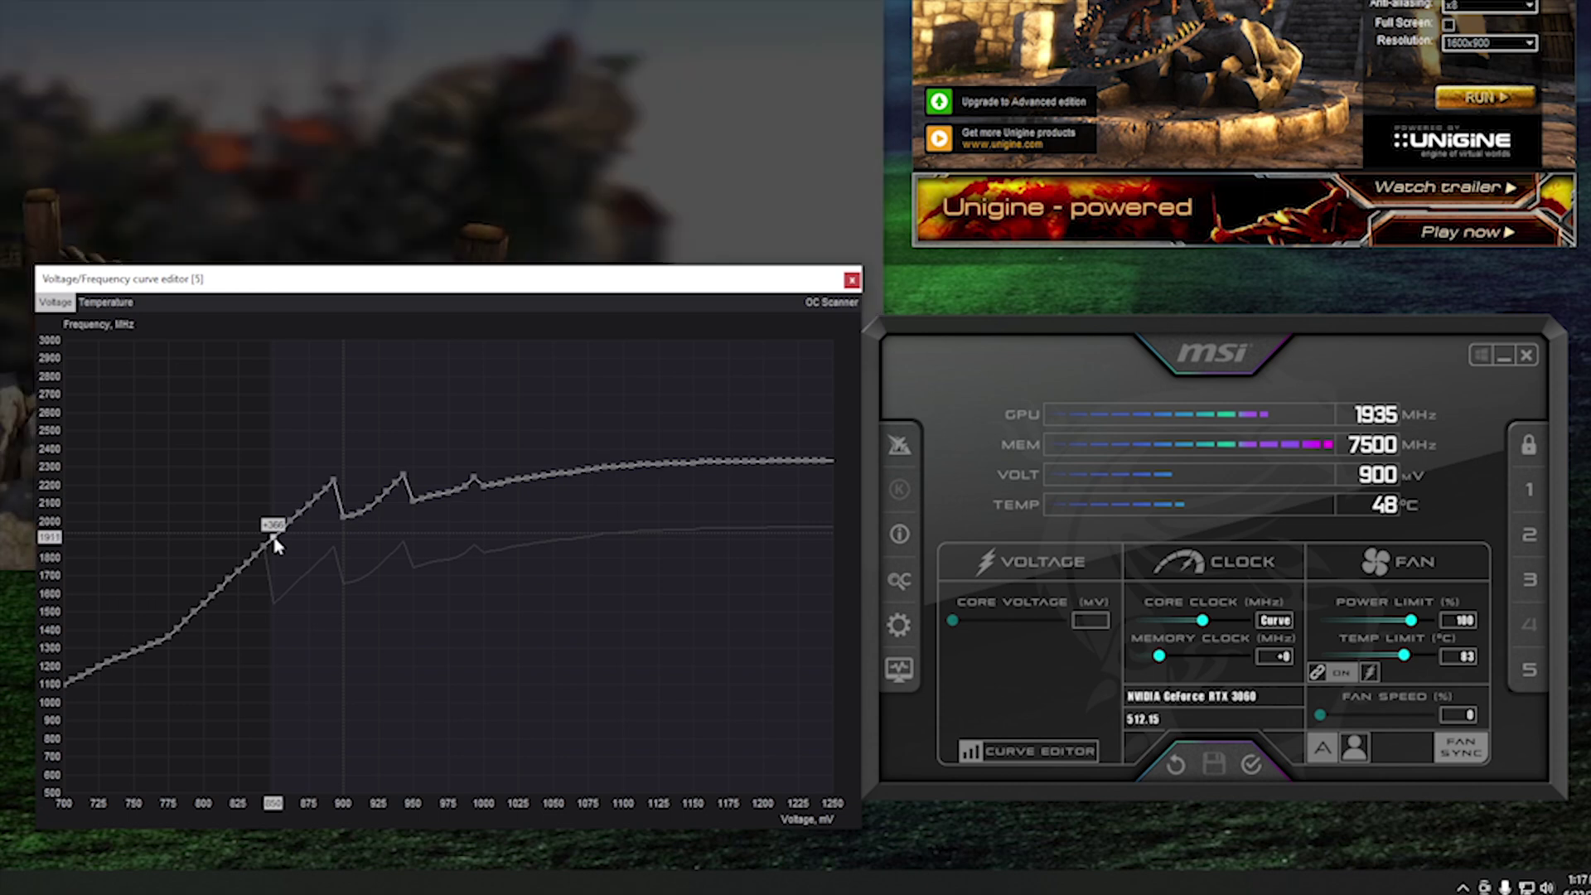
key("Up")
key("Up")
key("Up")
key("Up")
key("Up")
key("Up")
key("Up")
key("Up")
key("Up")
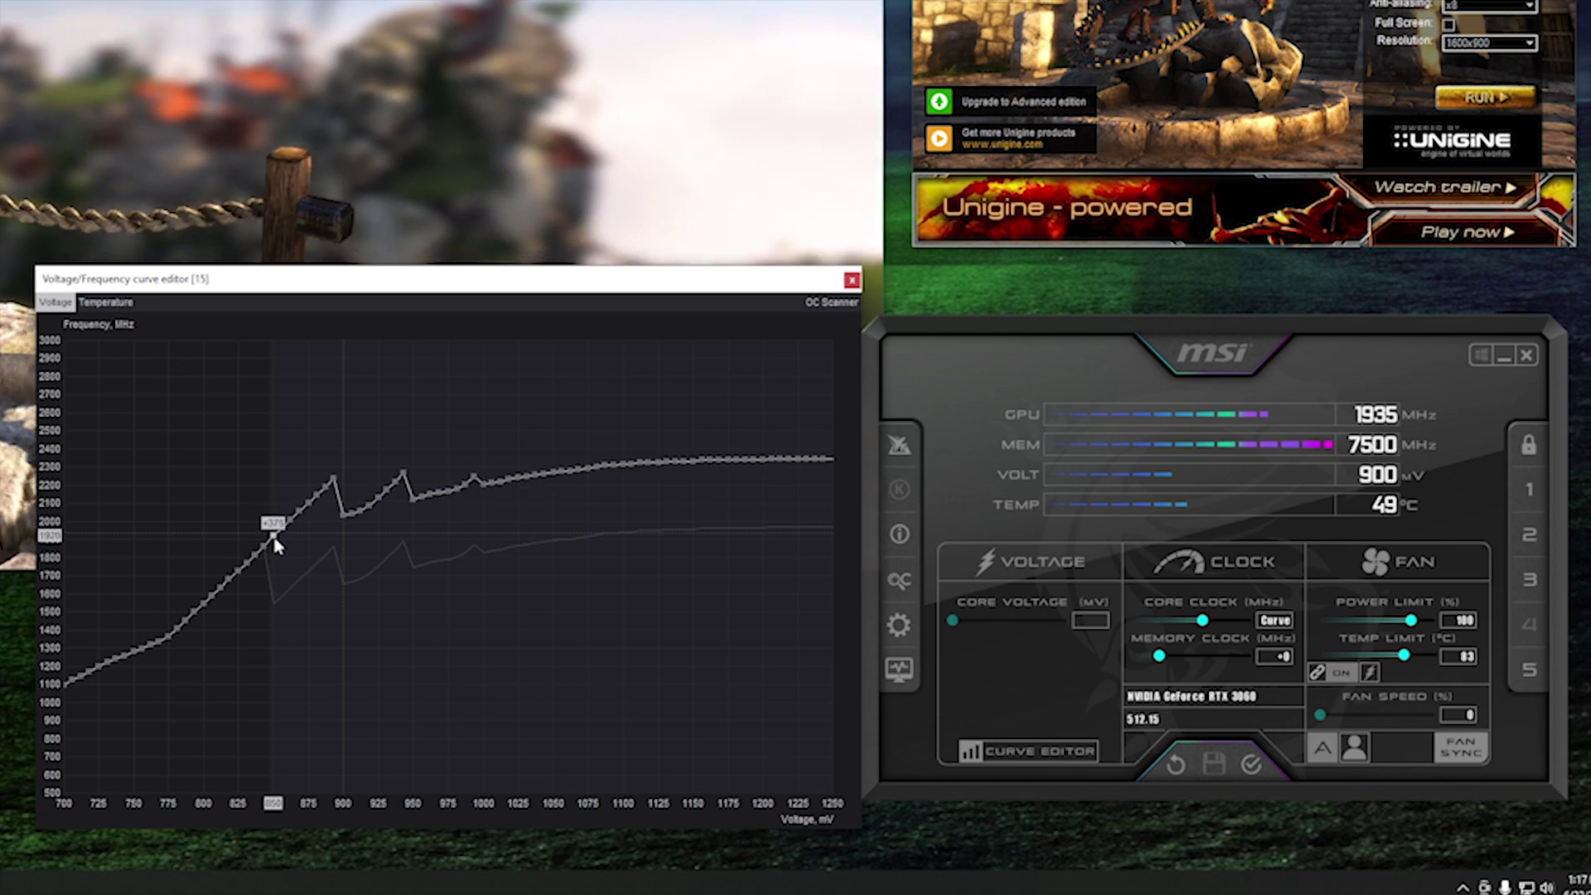
key("Up")
key("Up")
key("Up")
key("Up")
key("Up")
key("Up")
key("Up")
key("Up")
key("Up")
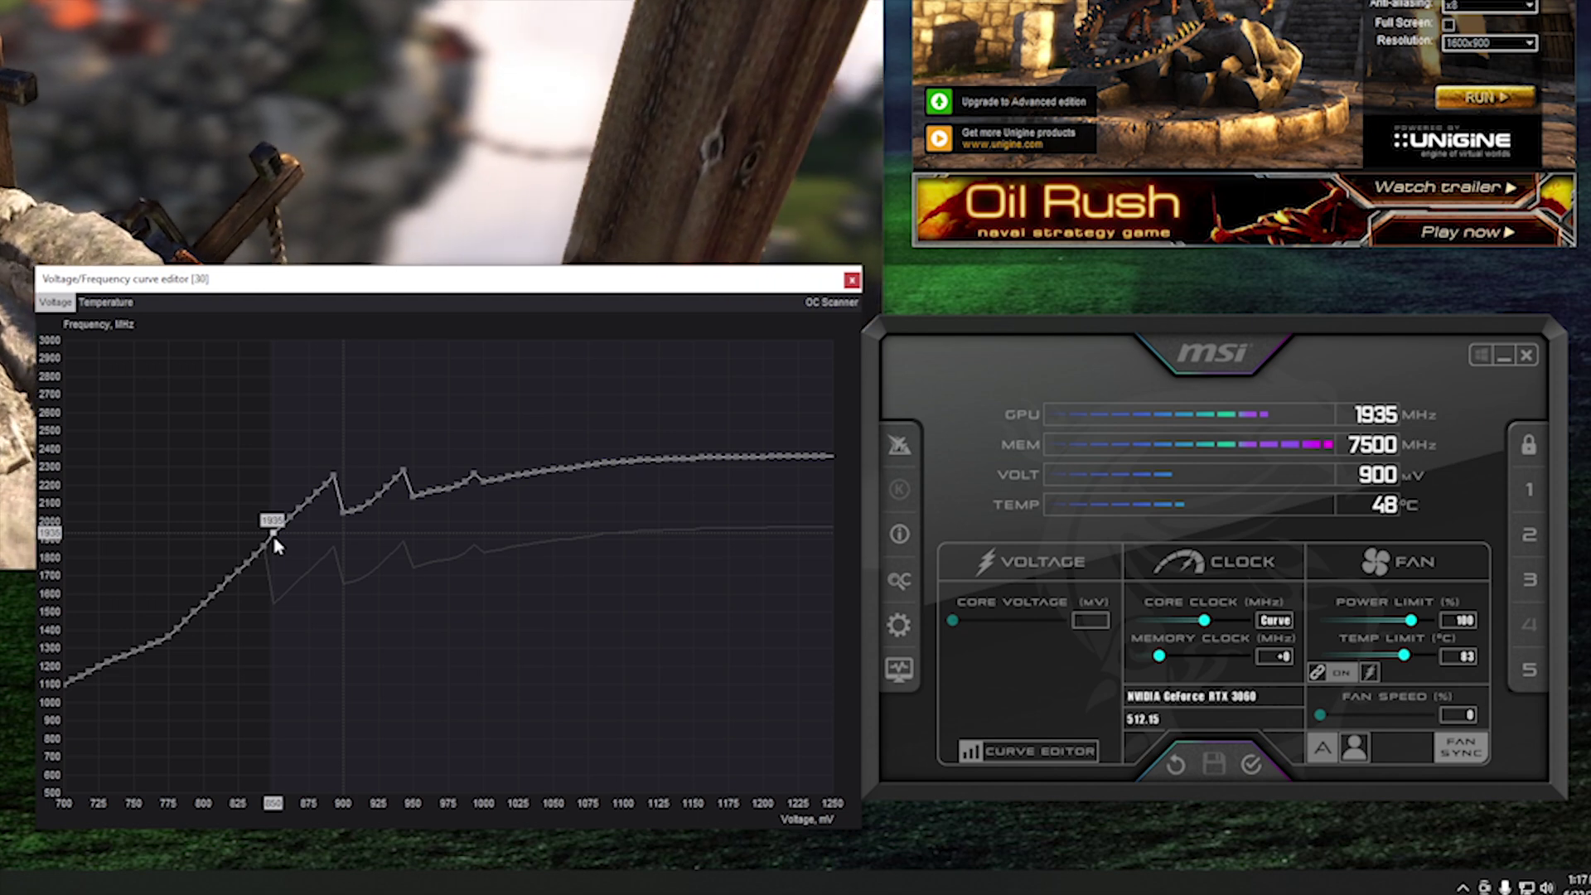
key("ctrl+f")
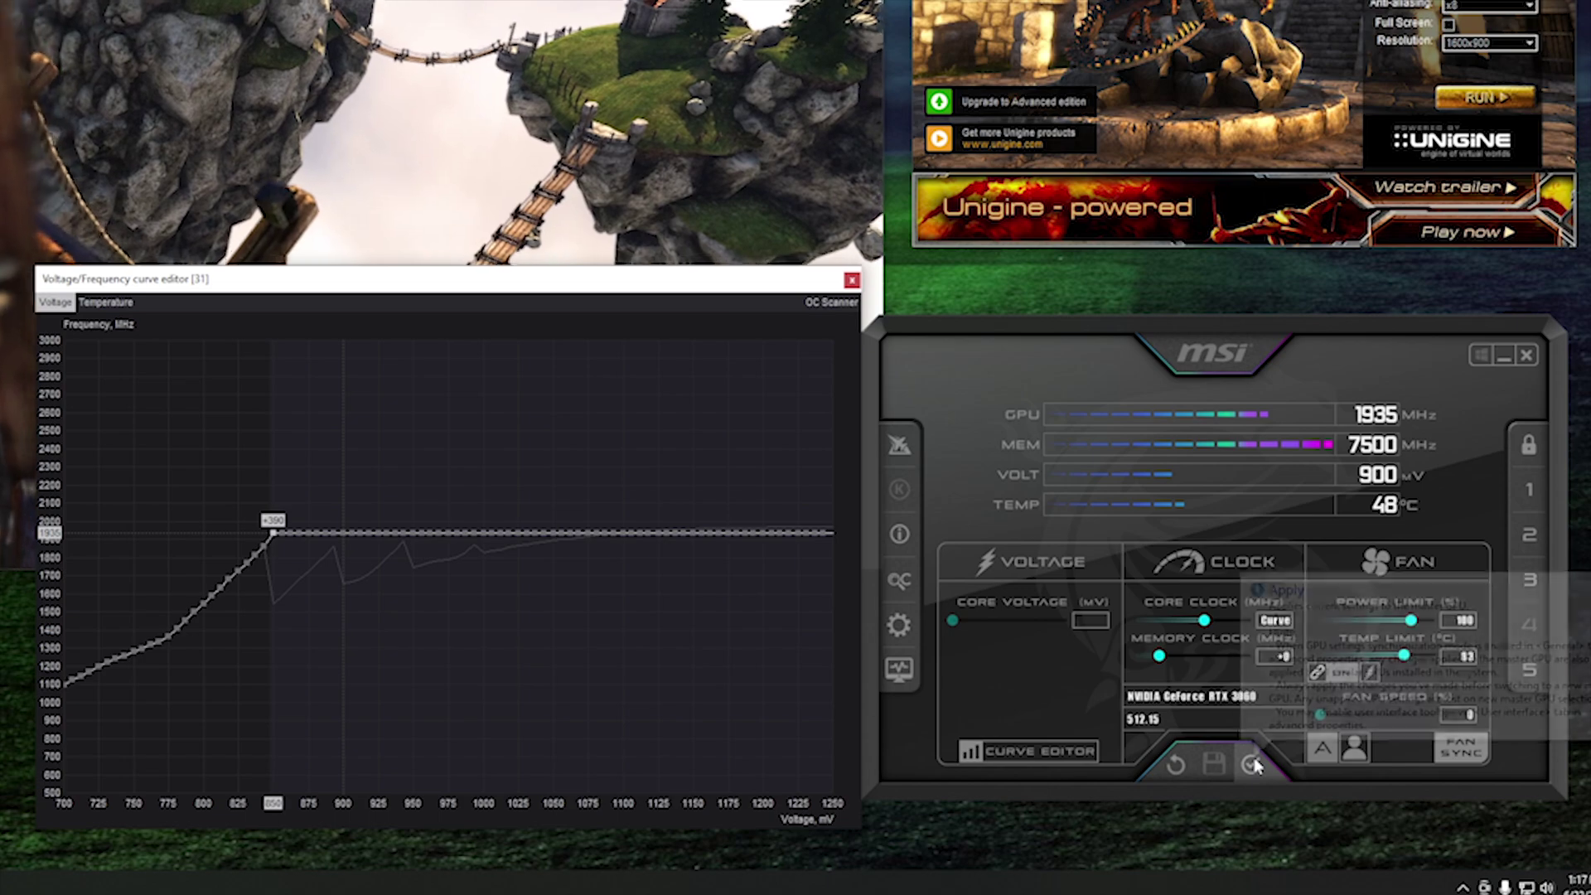
left_click(1250, 763)
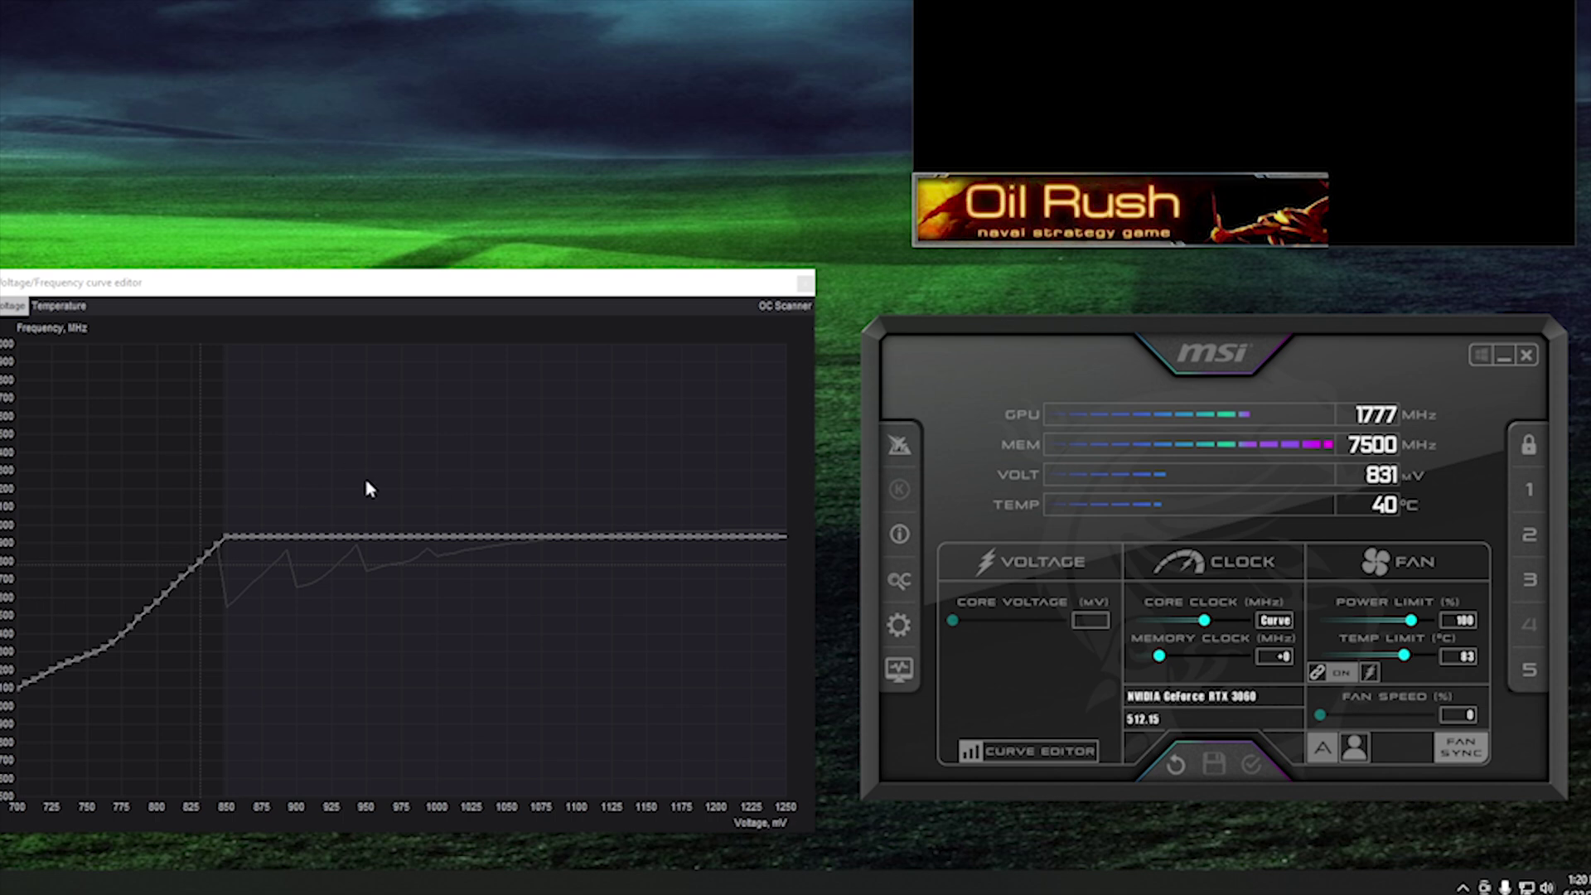
Step: Reset the curve to default and raise the 875 mV point to the stock boost clock
left_click(796, 510)
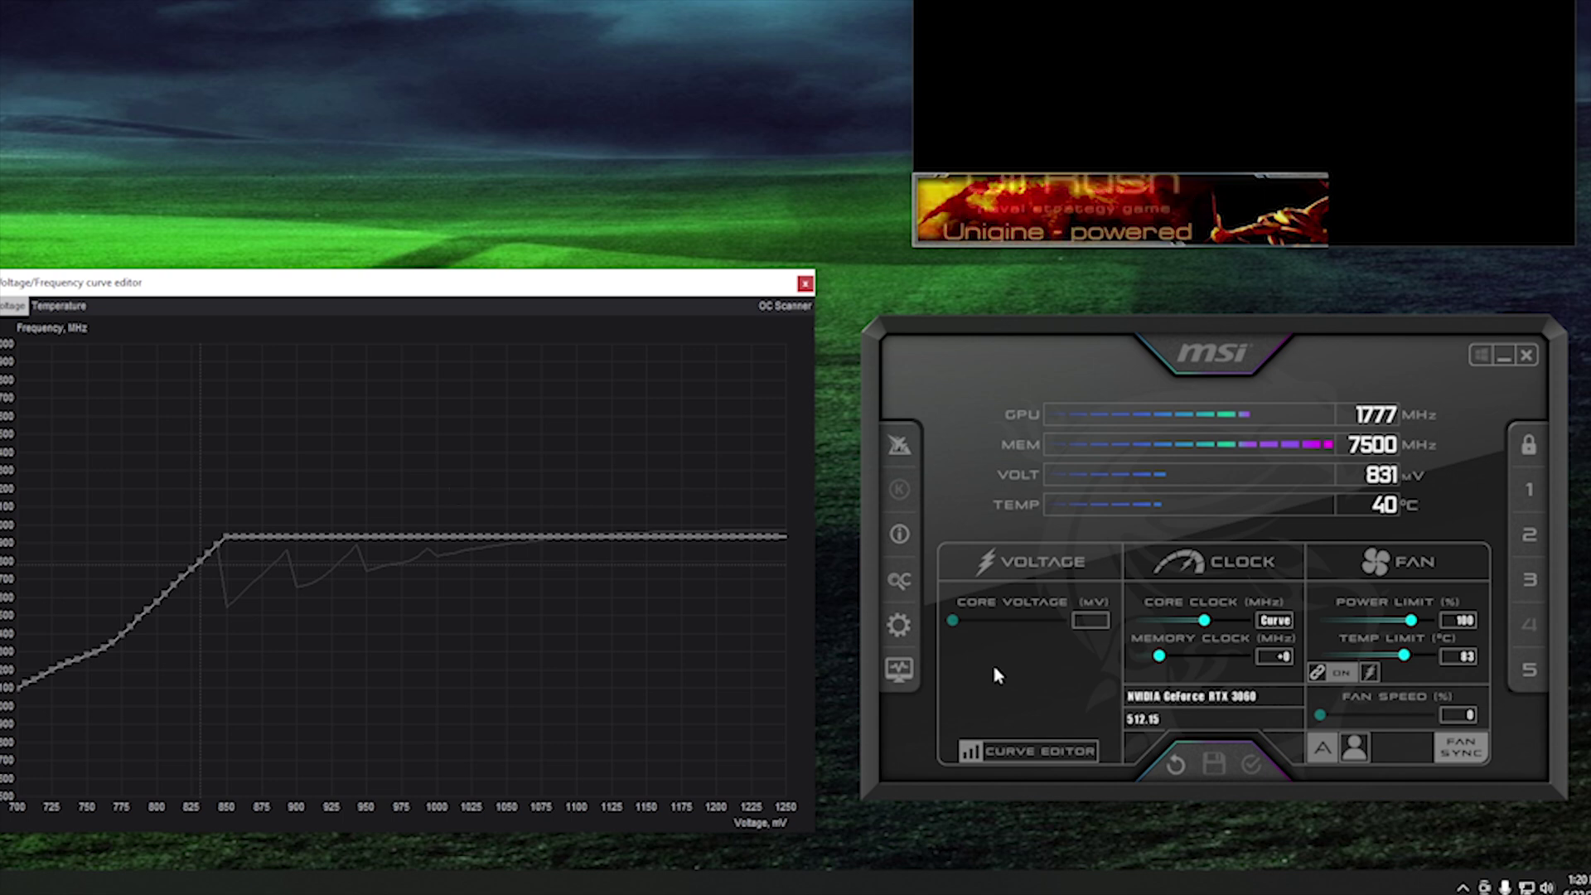
left_click(1175, 769)
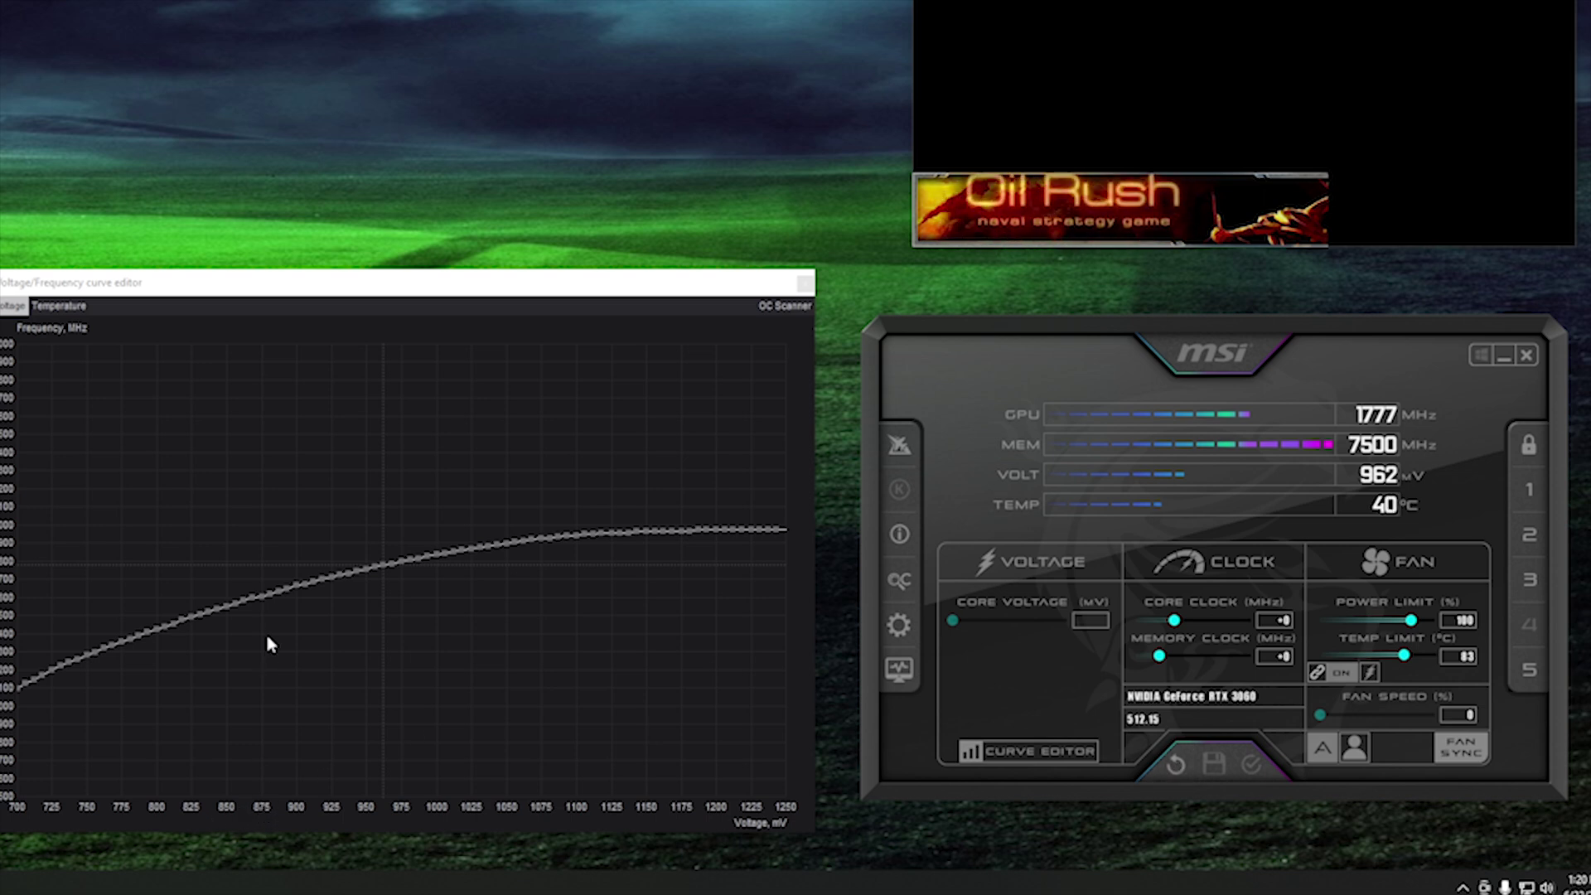
left_click(262, 602)
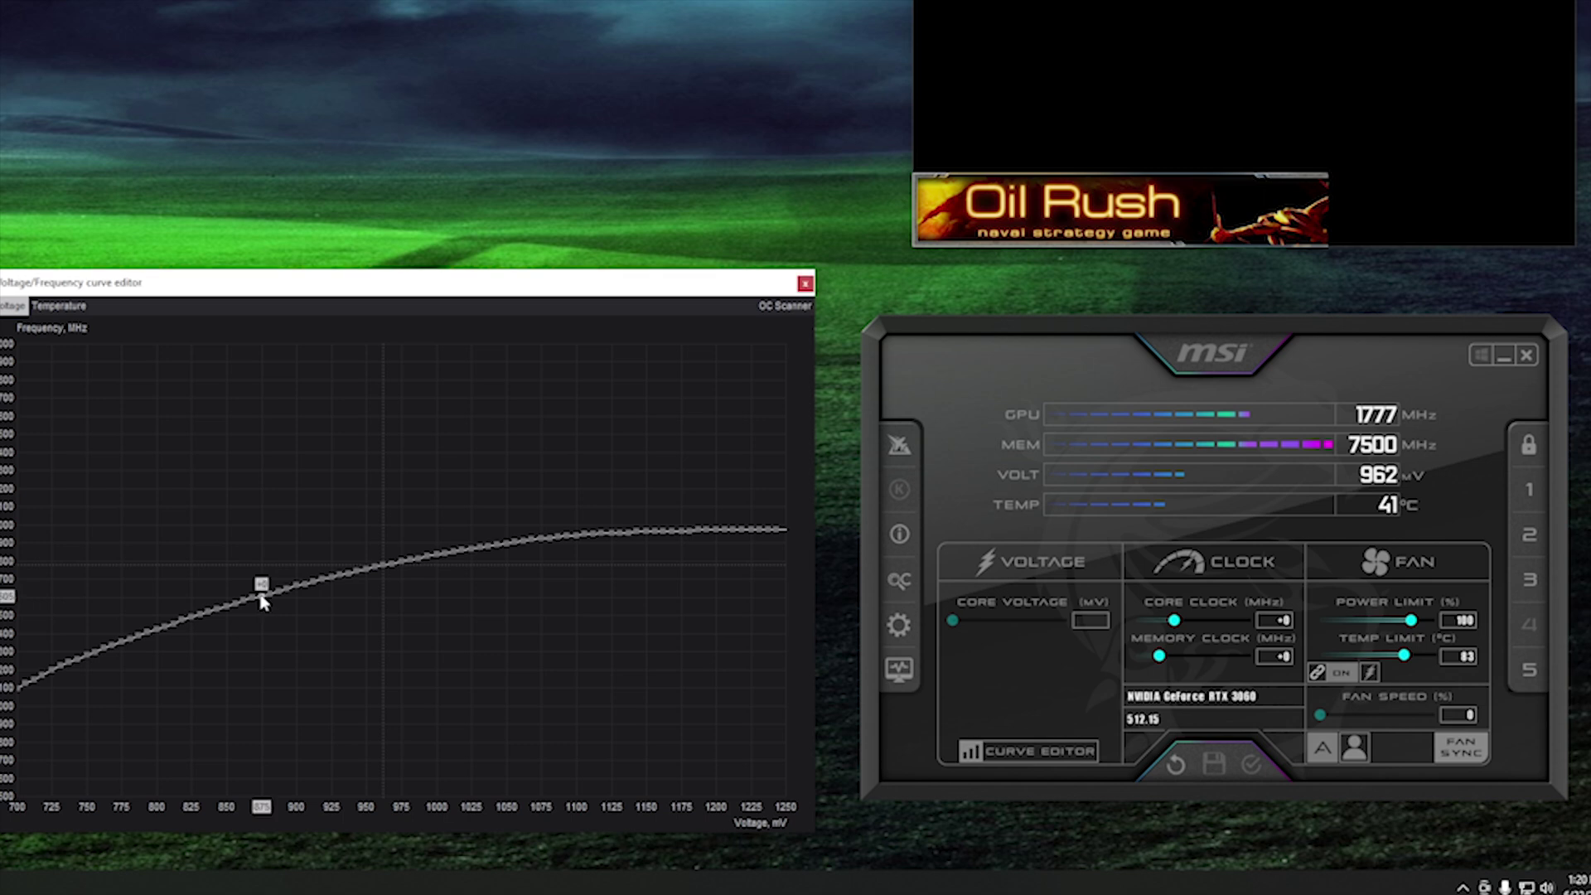
left_click_drag(262, 602, 257, 542)
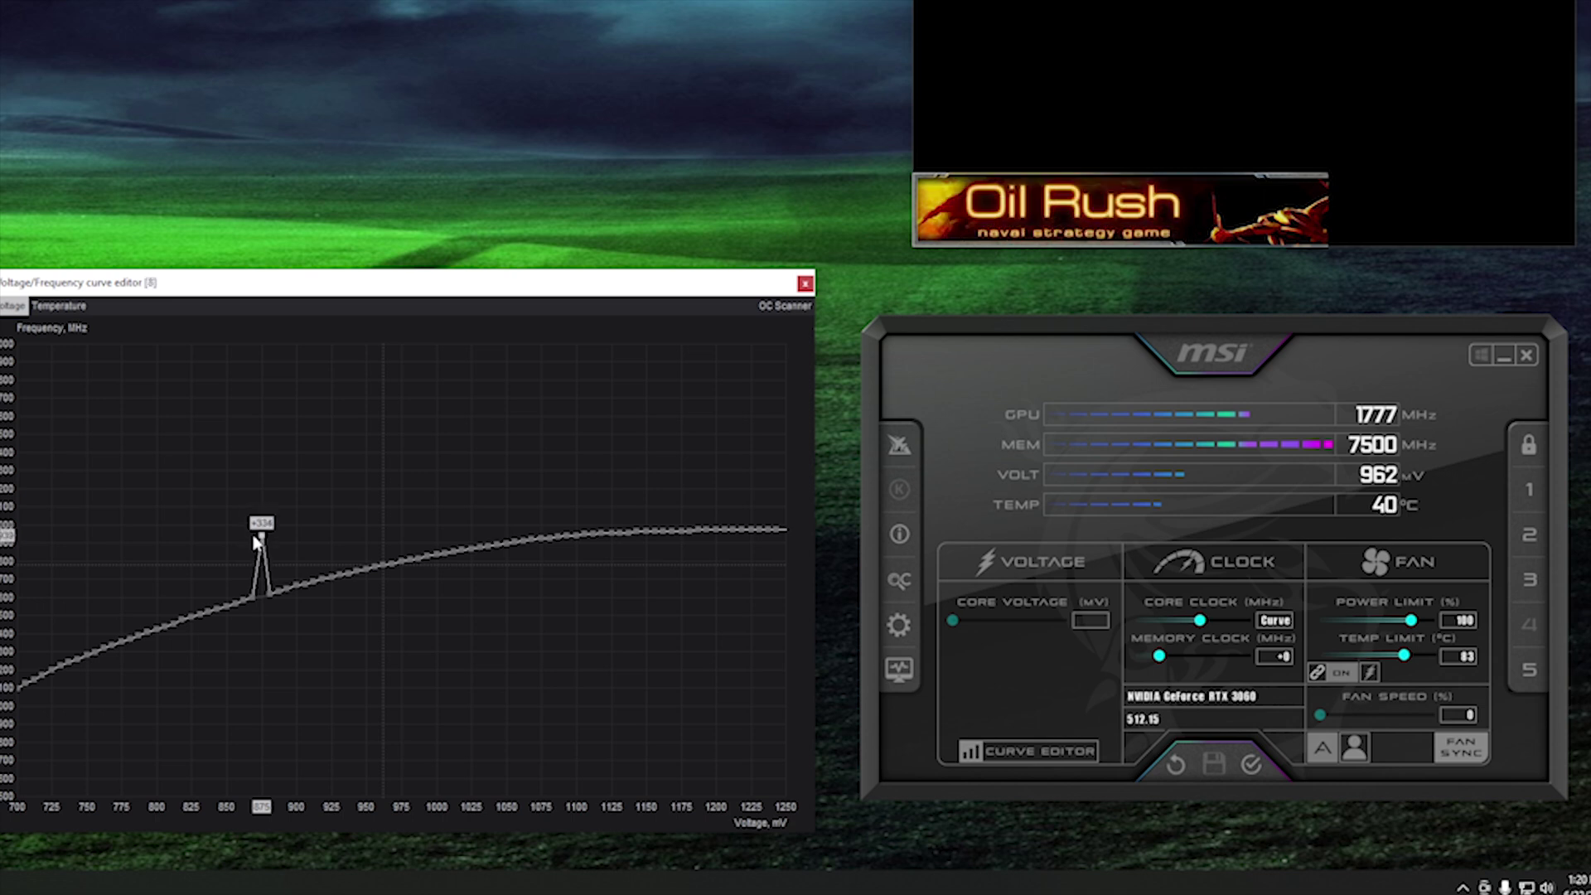
left_click_drag(257, 542, 257, 542)
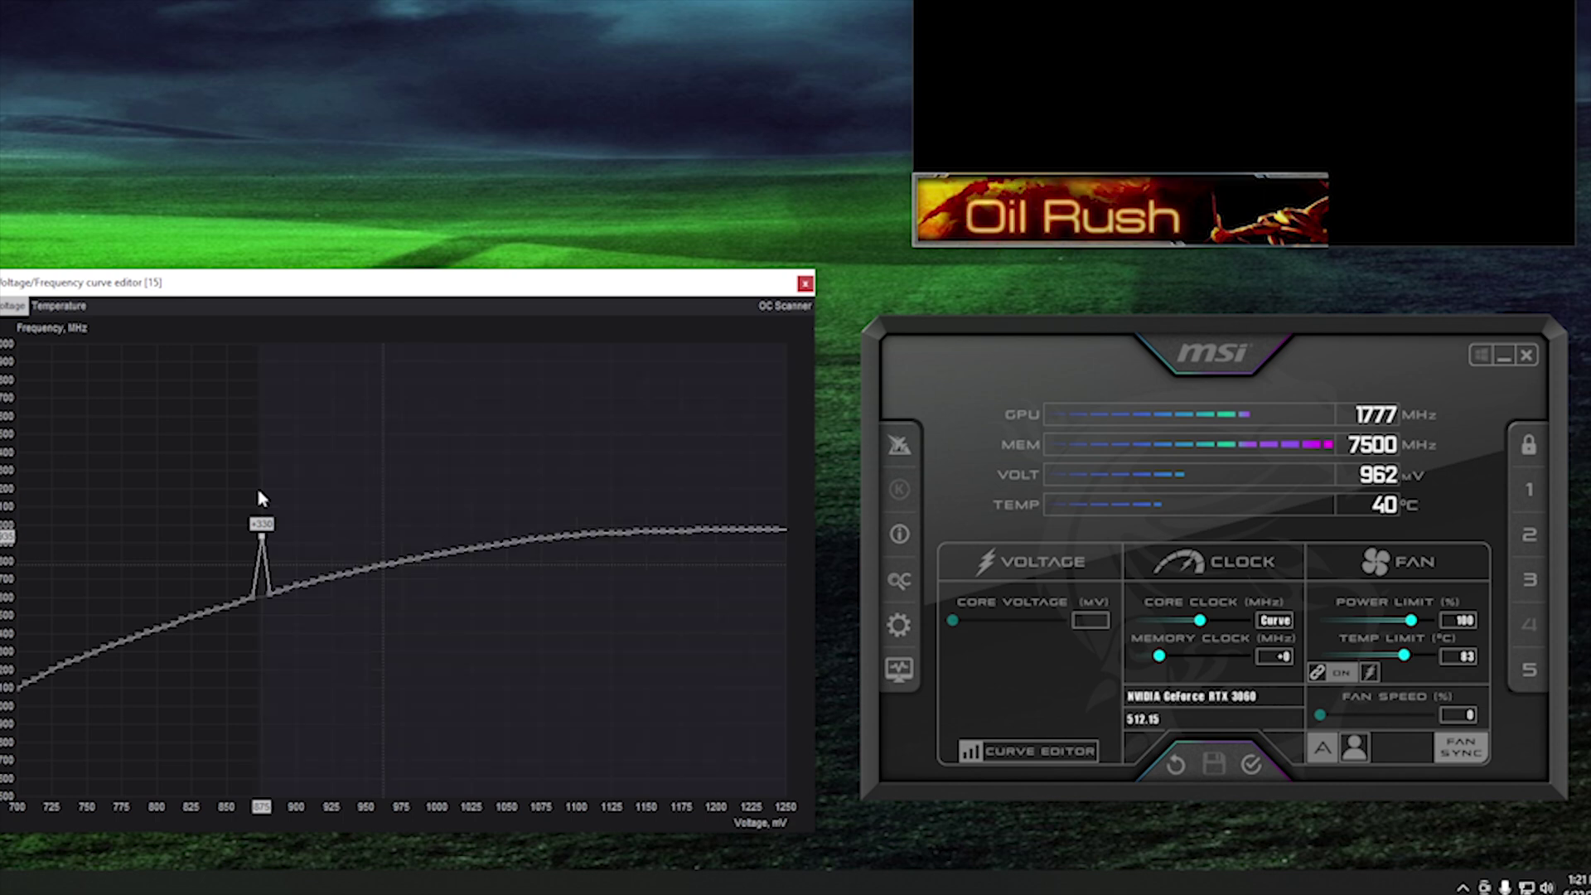
Step: Flatten all points above 875 mV to that frequency and apply the curve
left_click_drag(259, 497, 661, 500)
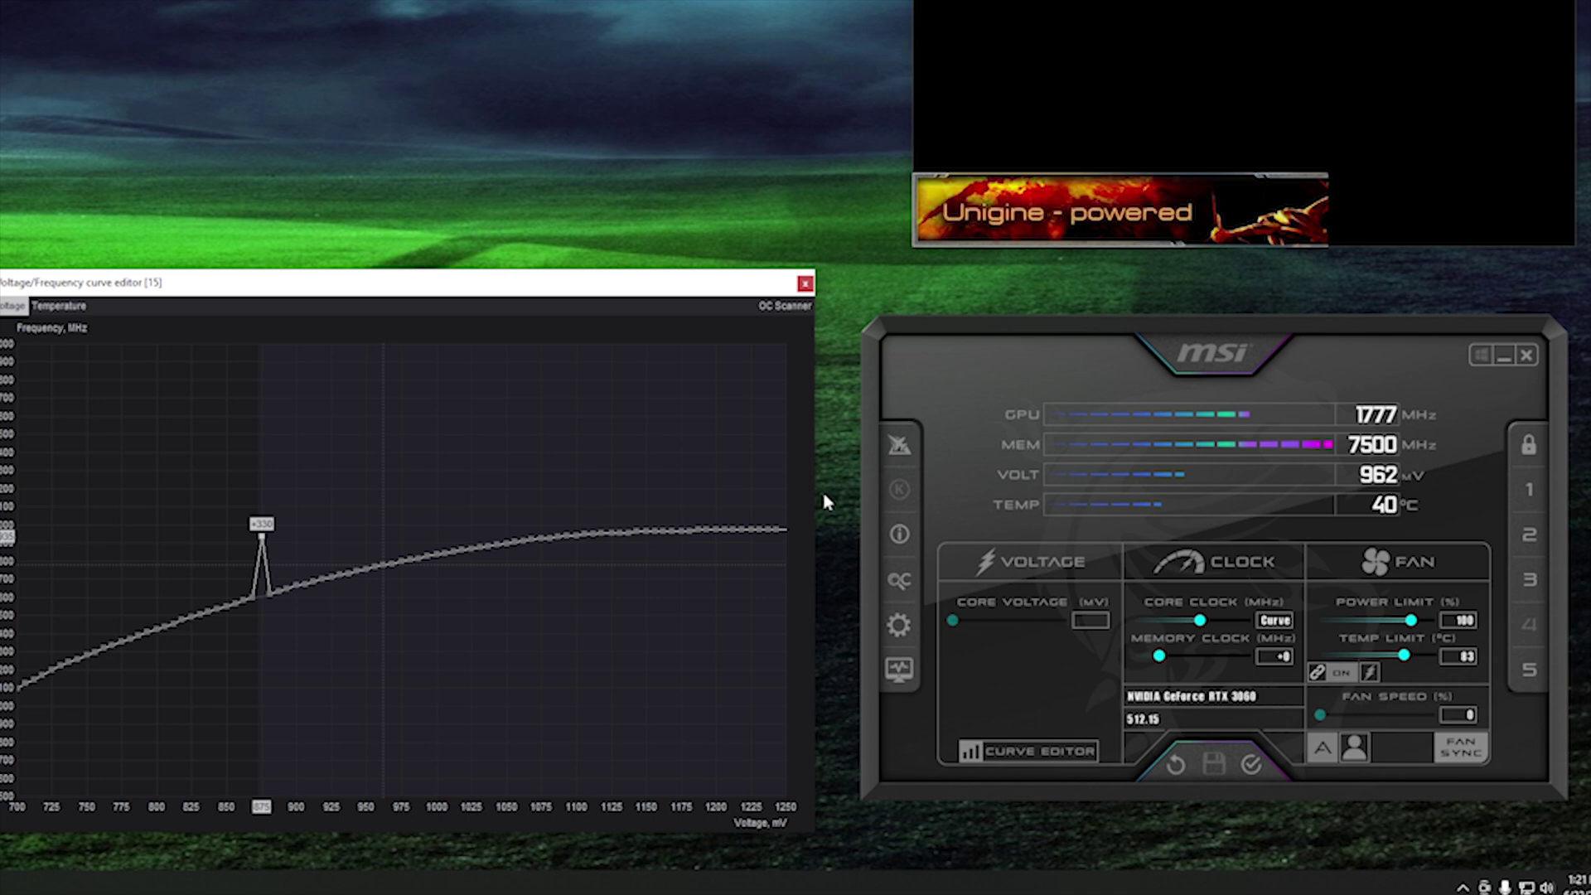
key("Return")
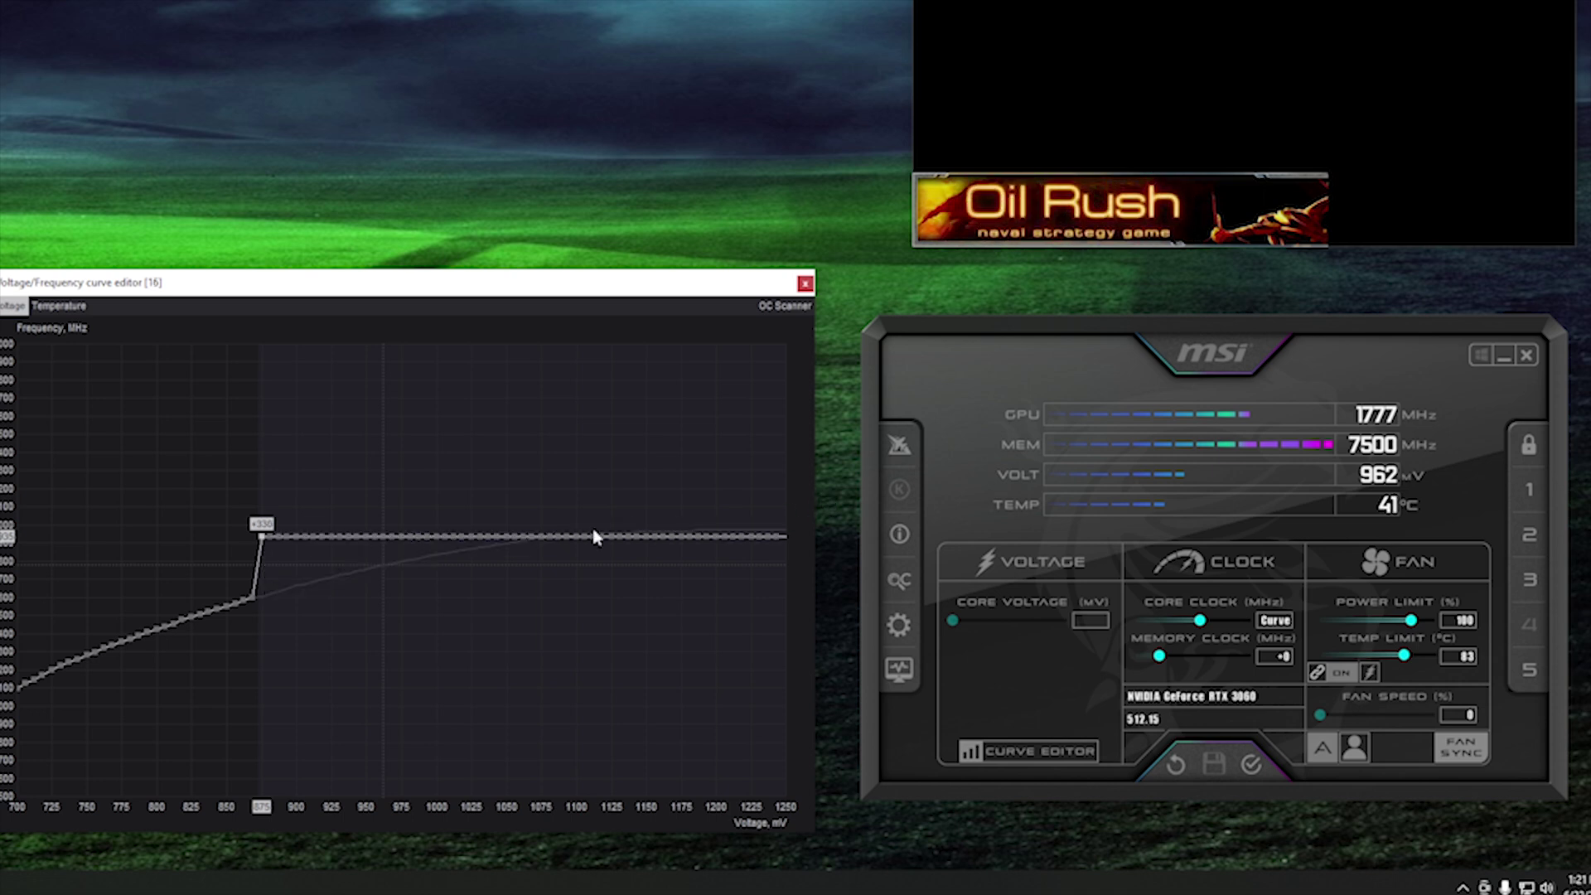
left_click(1252, 765)
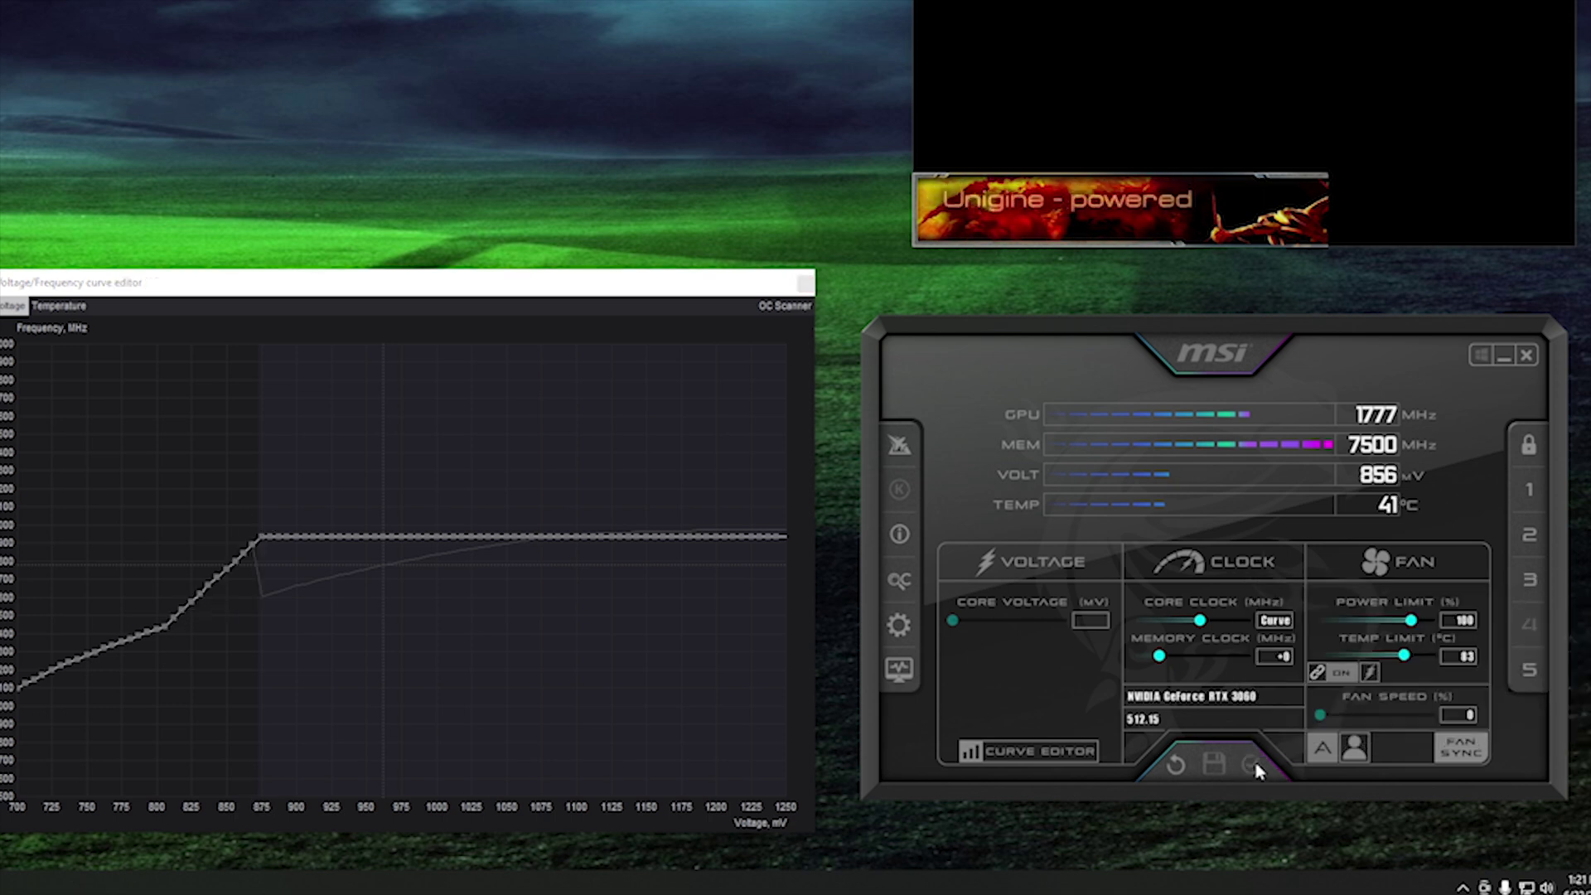
left_click(262, 542)
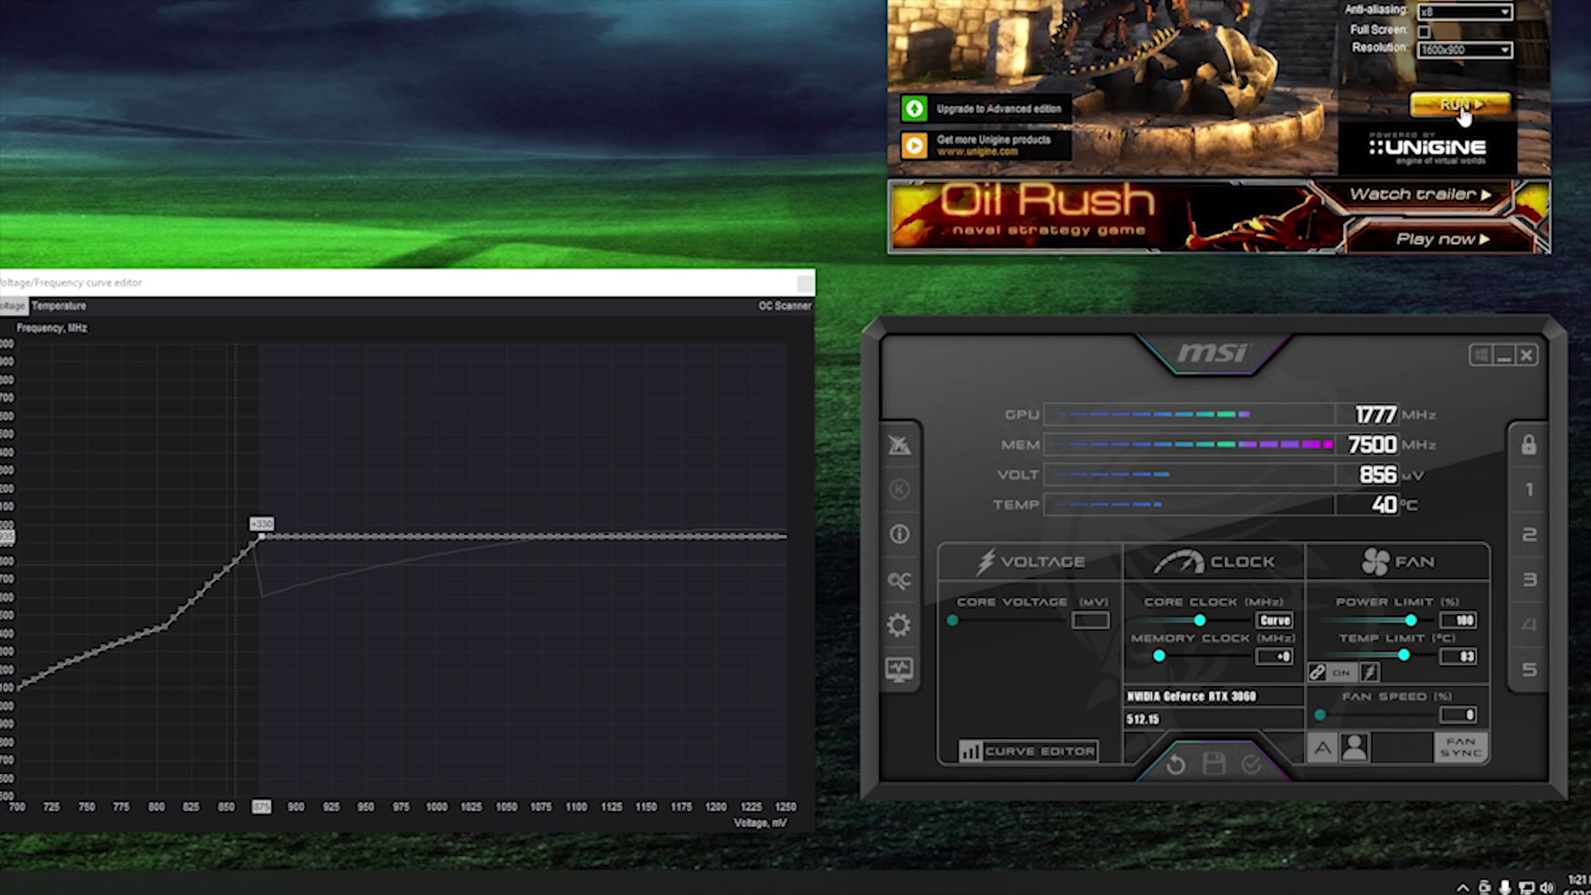
Step: Run the Heaven benchmark again with the 875 mV flat curve applied
left_click(1461, 106)
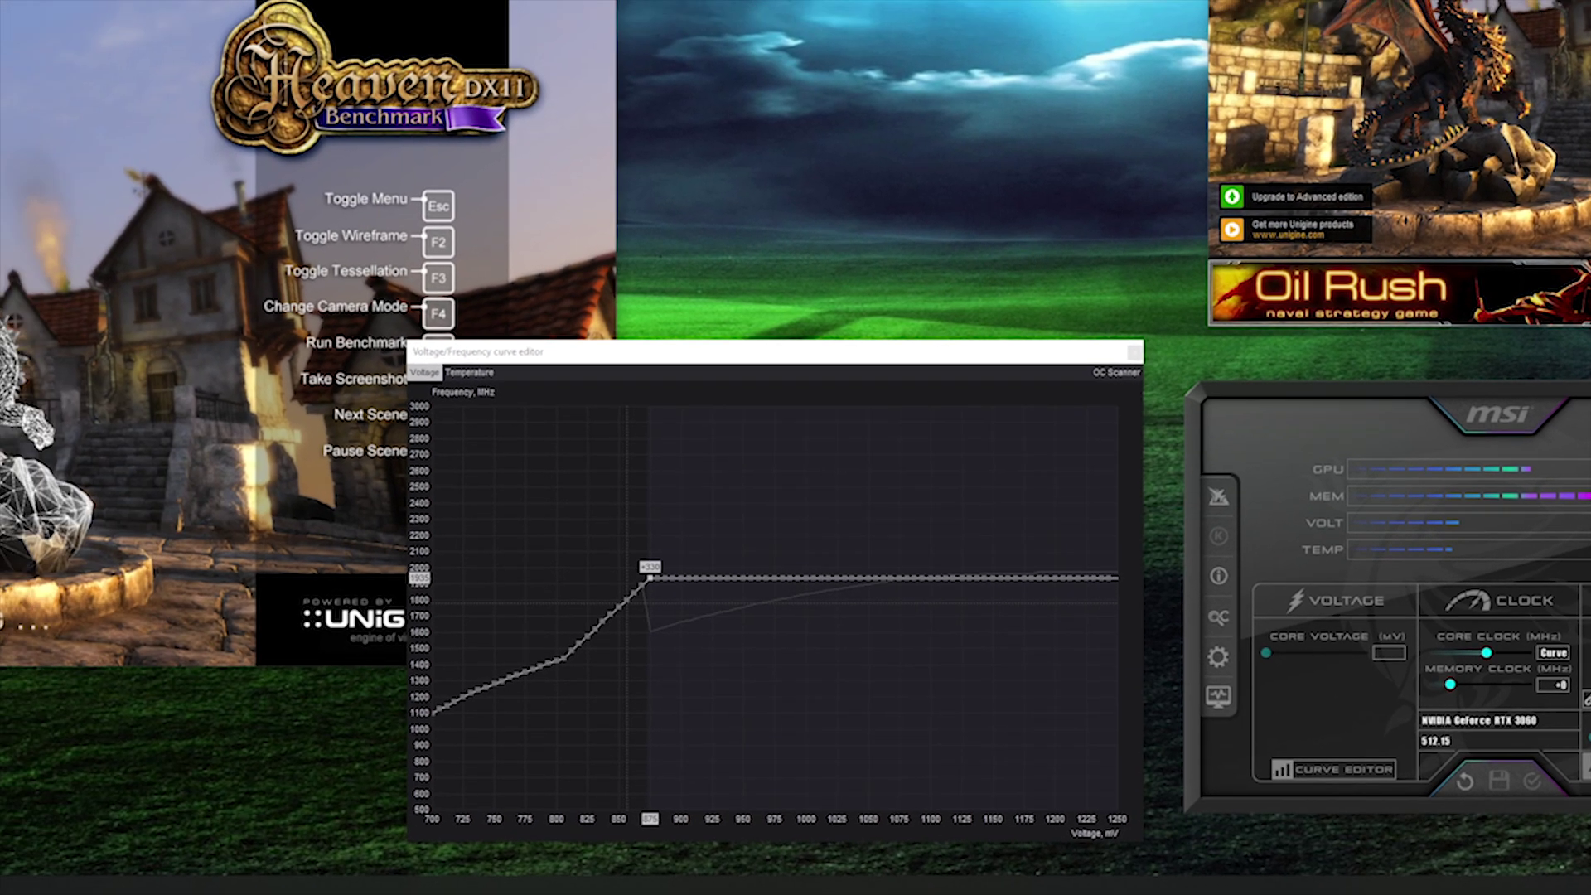